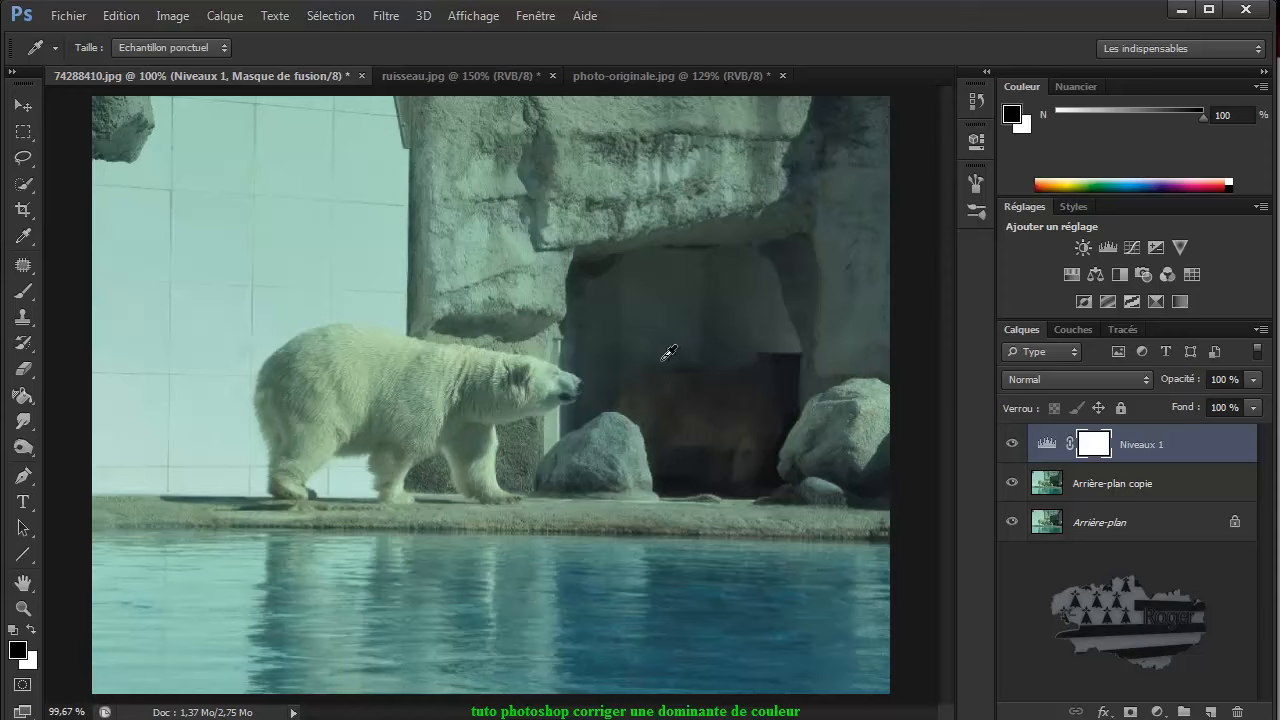
# Apply a Color Balance to the Arrière-plan copie layer, shifting midtones +17 from cyan toward red with luminosity preserved.
pyautogui.click(672, 347)
pyautogui.click(172, 15)
pyautogui.moveTo(212, 66)
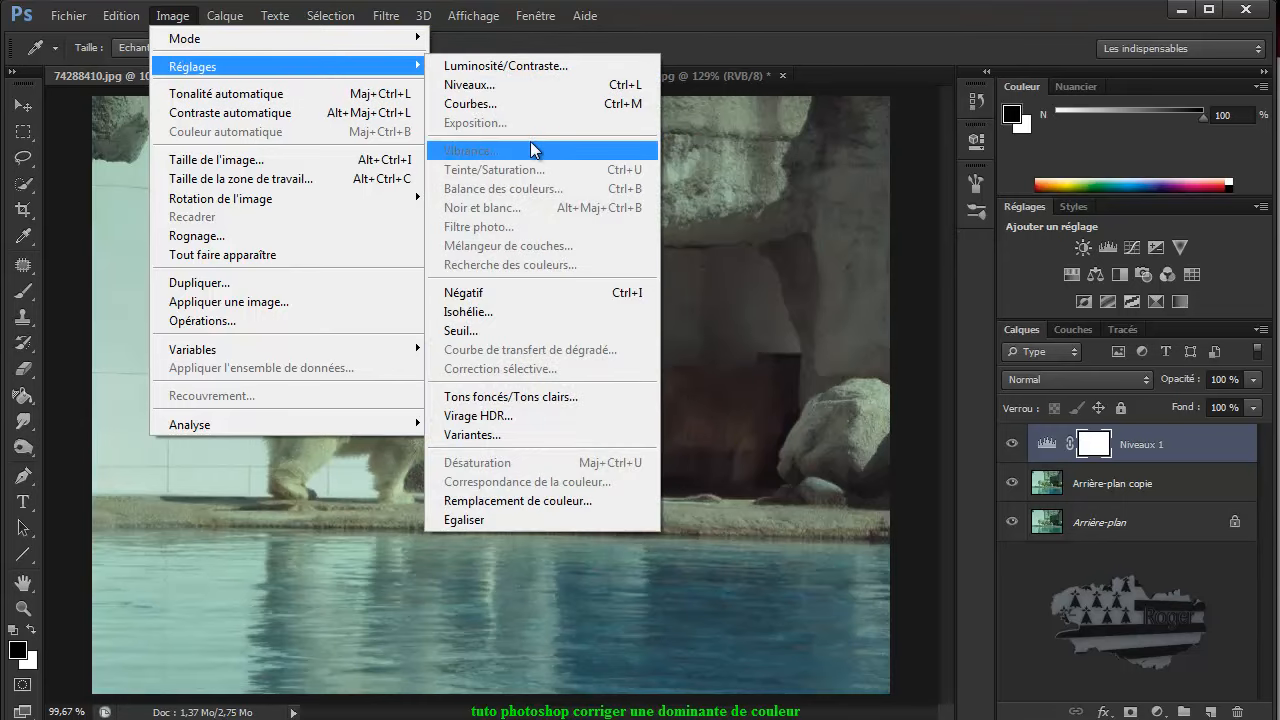
pyautogui.click(1120, 480)
pyautogui.click(172, 15)
pyautogui.moveTo(212, 66)
pyautogui.click(502, 188)
pyautogui.moveTo(974, 204); pyautogui.dragTo(976, 200)
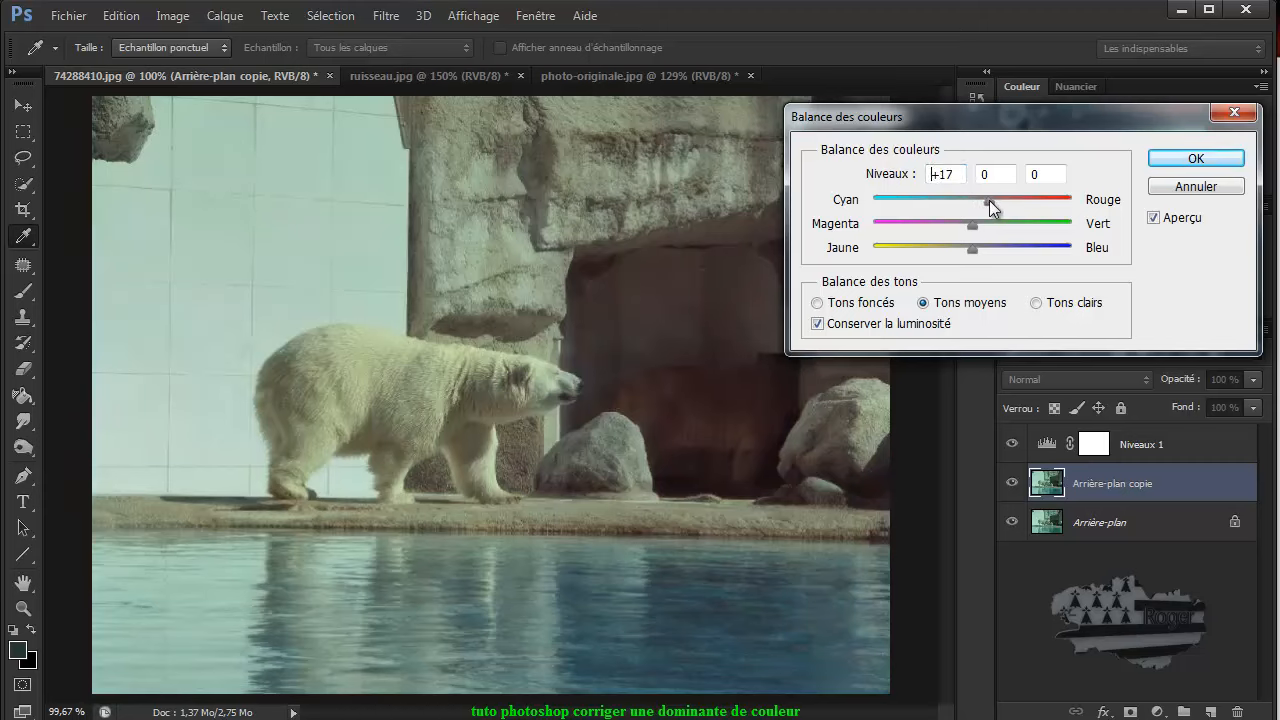
pyautogui.moveTo(990, 201); pyautogui.dragTo(988, 201)
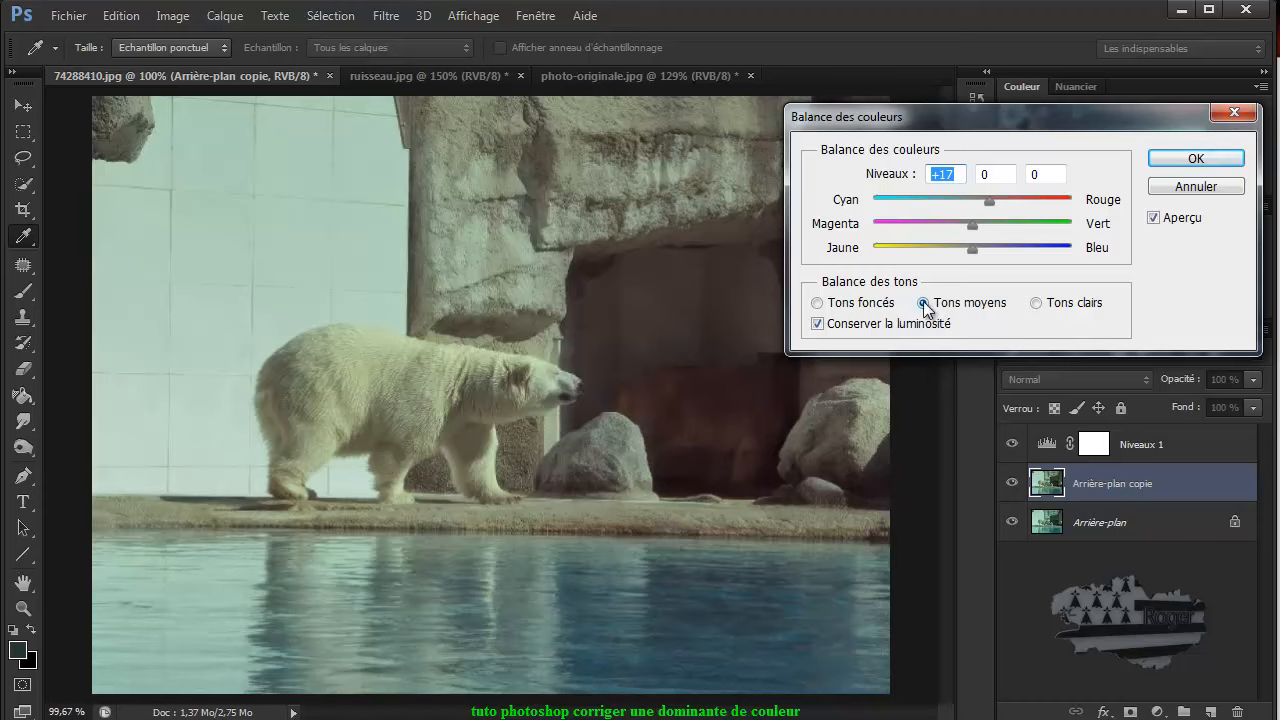
pyautogui.click(817, 326)
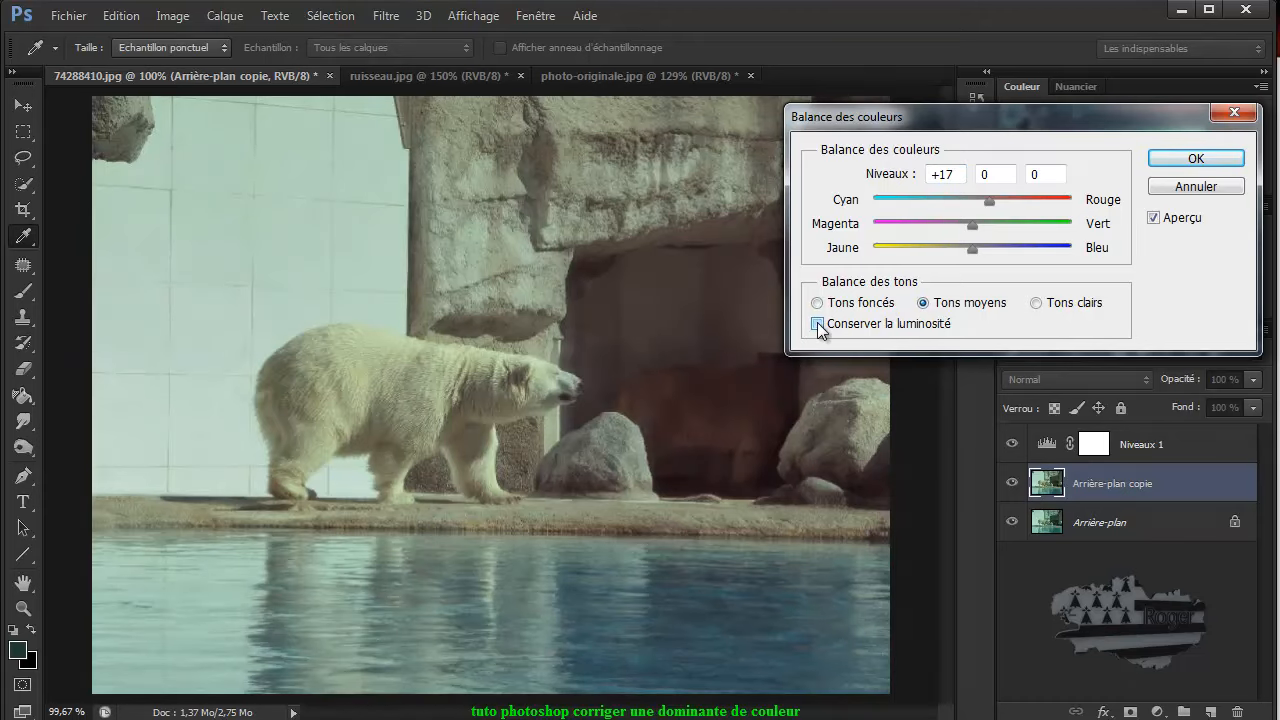
pyautogui.click(818, 325)
pyautogui.click(1211, 155)
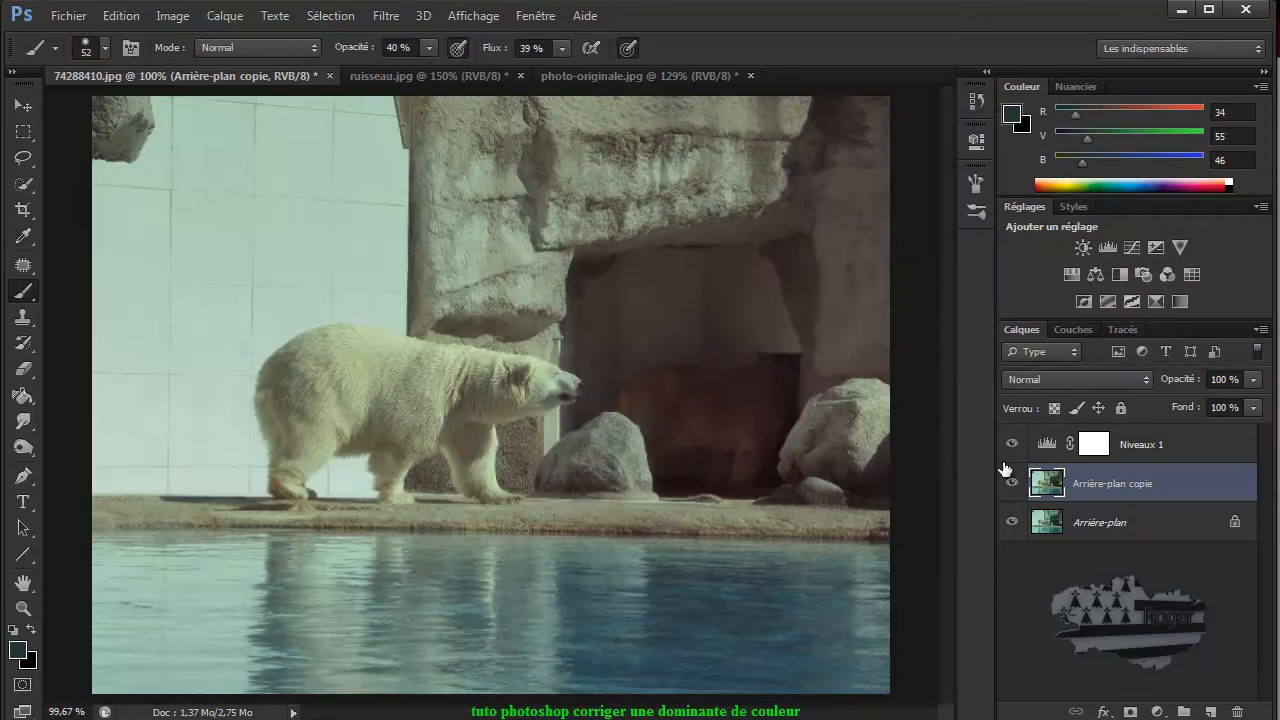
# Set the brush flow to 50% and paint black on the Niveaux 1 mask over the reddish area inside the cave.
pyautogui.click(1100, 452)
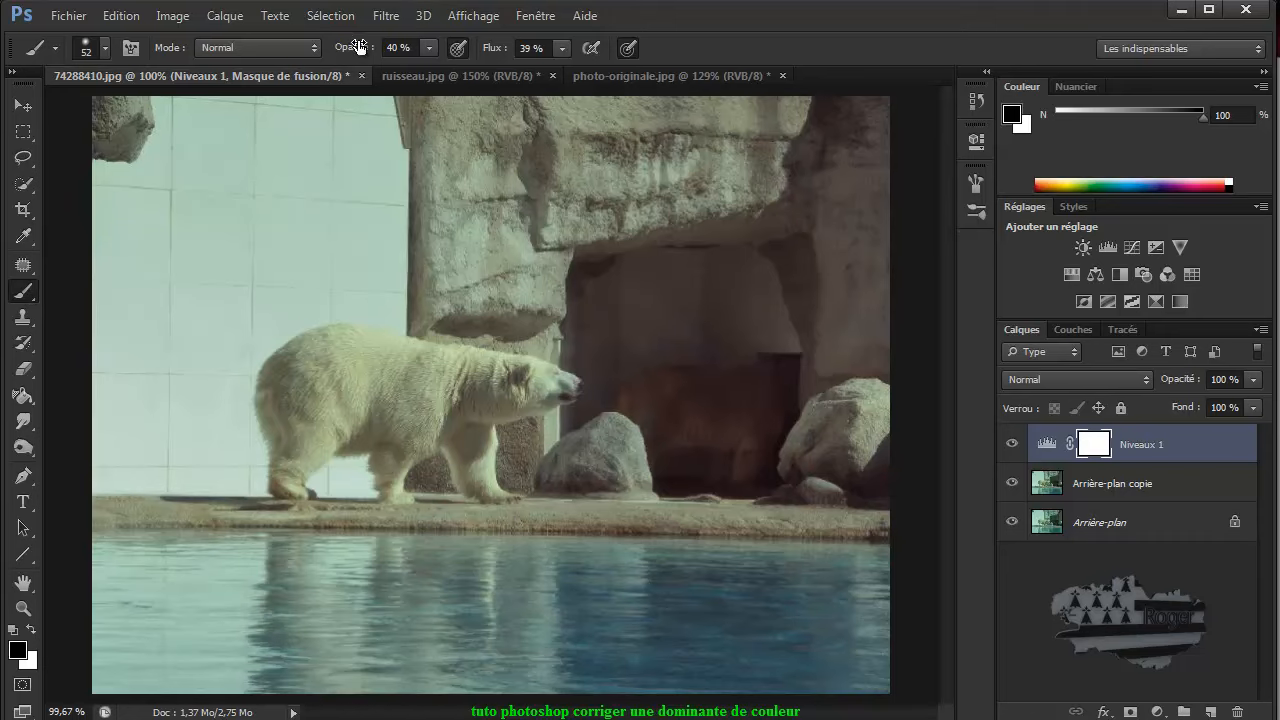
pyautogui.click(533, 47)
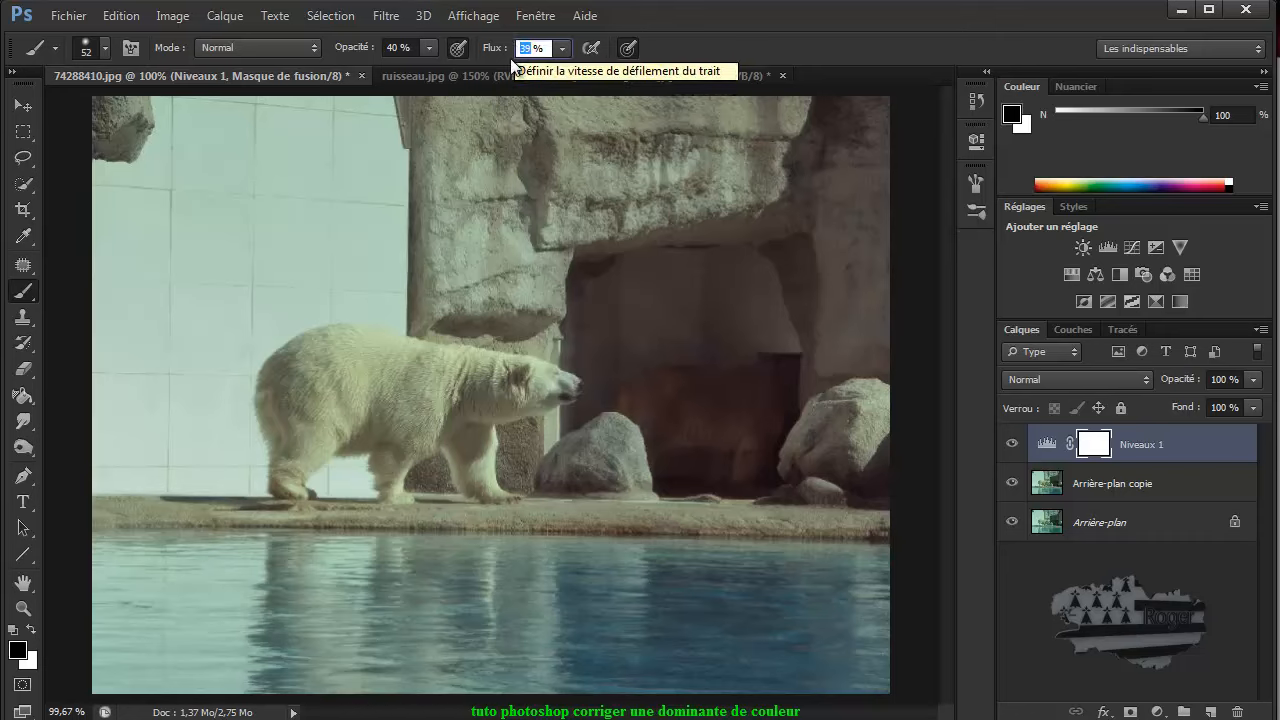
pyautogui.write('50')
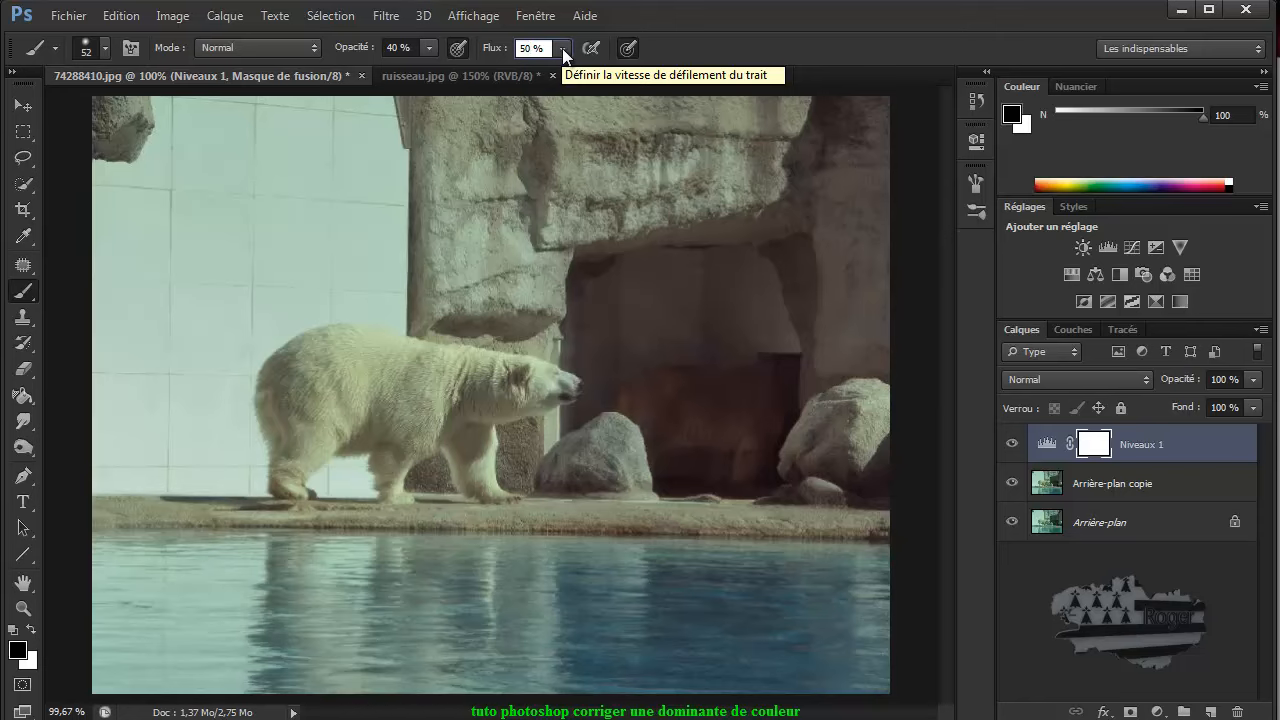
pyautogui.press('Return')
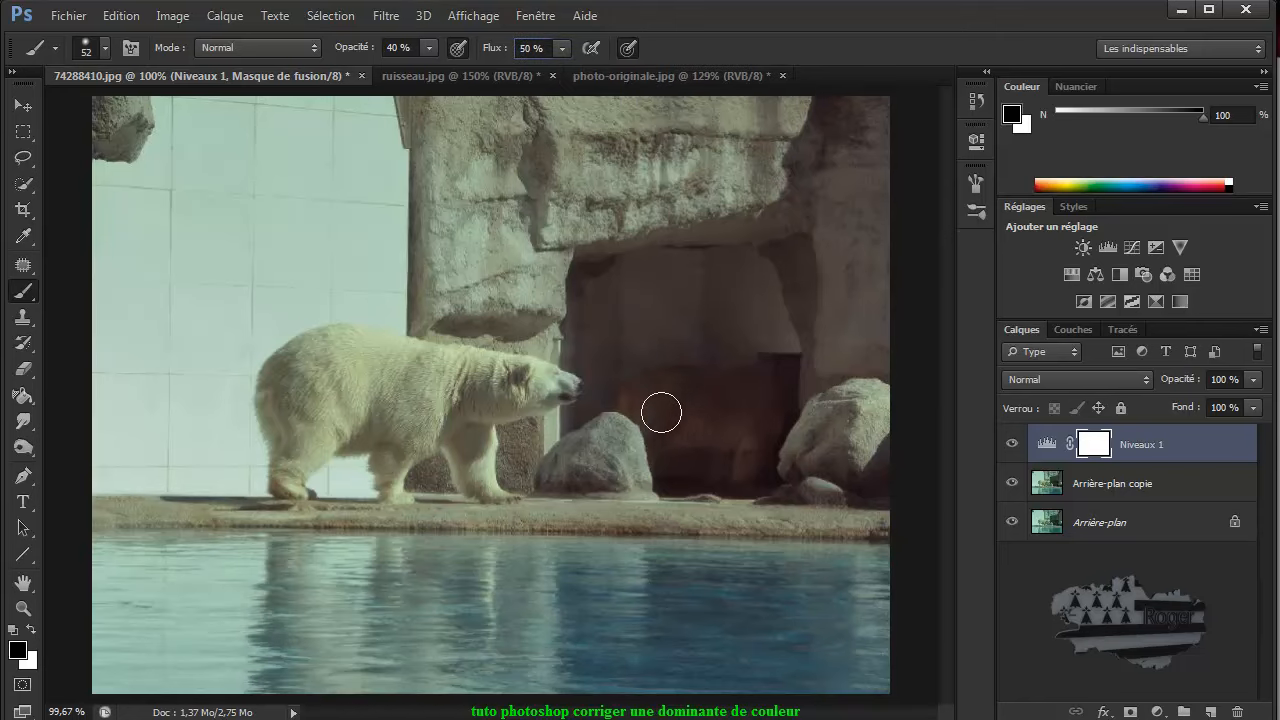
pyautogui.moveTo(745, 403)
pyautogui.mouseDown()
pyautogui.moveTo(651, 419)
pyautogui.moveTo(763, 395)
pyautogui.moveTo(754, 463)
pyautogui.moveTo(755, 429)
pyautogui.moveTo(727, 405)
pyautogui.moveTo(695, 453)
pyautogui.moveTo(743, 480)
pyautogui.moveTo(720, 439)
pyautogui.moveTo(679, 430)
pyautogui.mouseUp()
# Sample the dark cave interior on the Arrière-plan copie layer as the Clone Stamp source.
pyautogui.click(23, 318)
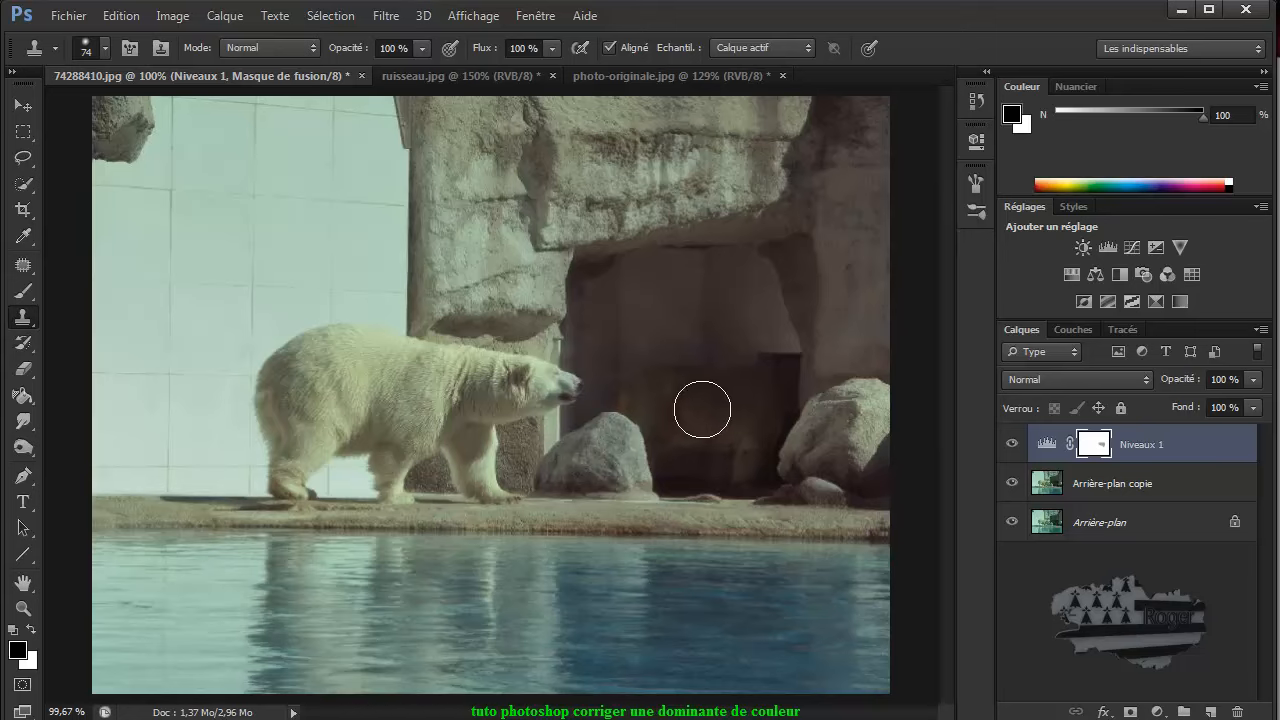
pyautogui.keyDown('alt'); pyautogui.click(702, 408); pyautogui.keyUp('alt')
pyautogui.click(1058, 483)
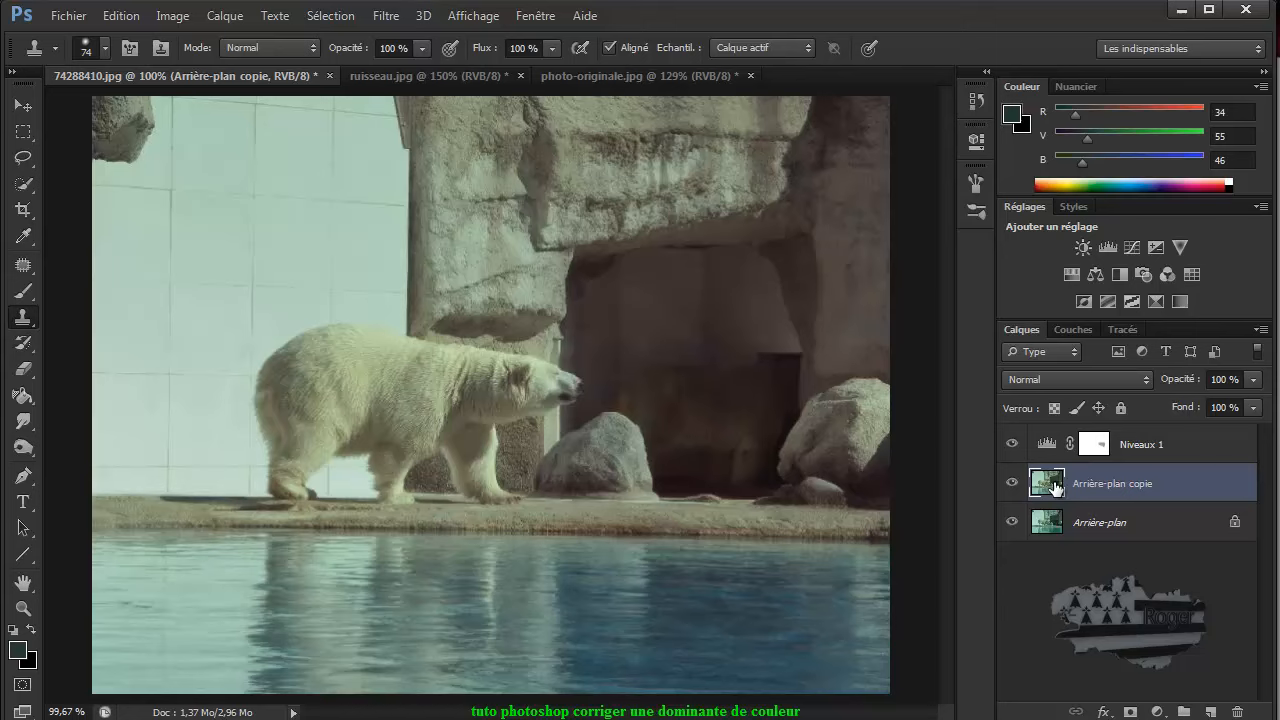
pyautogui.keyDown('alt'); pyautogui.click(676, 413); pyautogui.keyUp('alt')
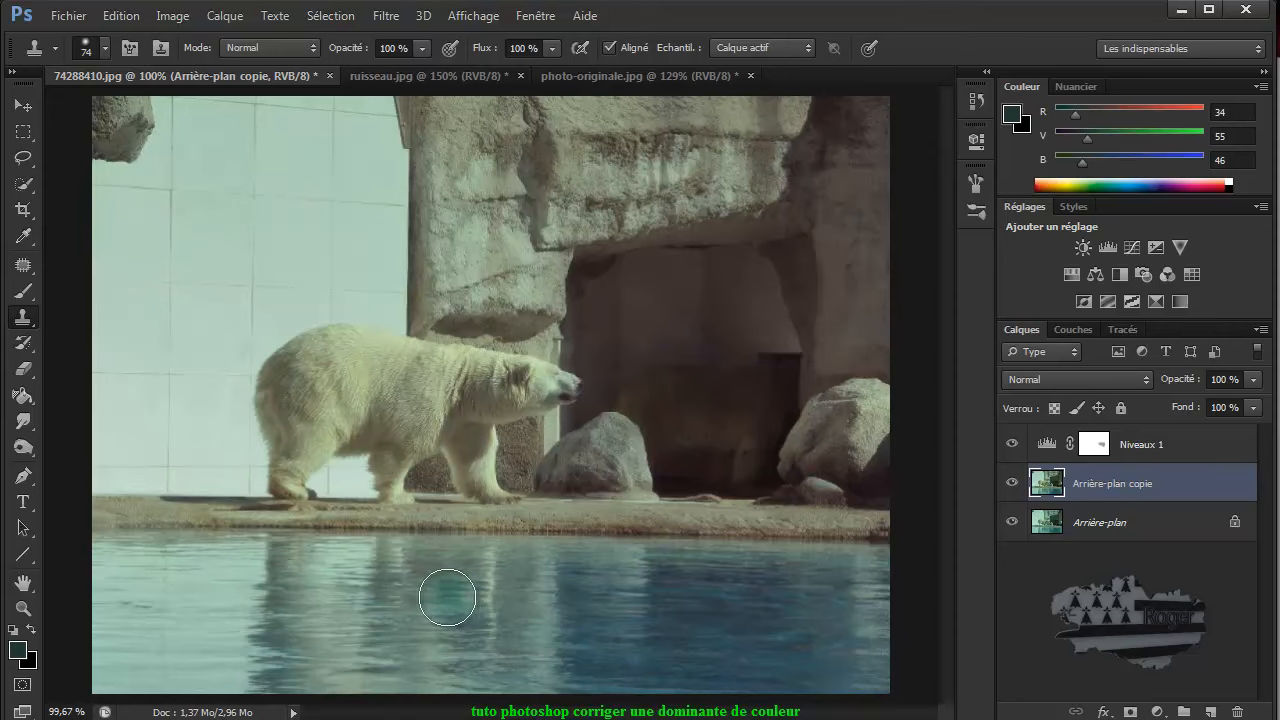
# Place ruisseau.jpg last among the open documents, then duplicate the Arrière-plan layer of photo-originale.jpg.
pyautogui.click(22, 106)
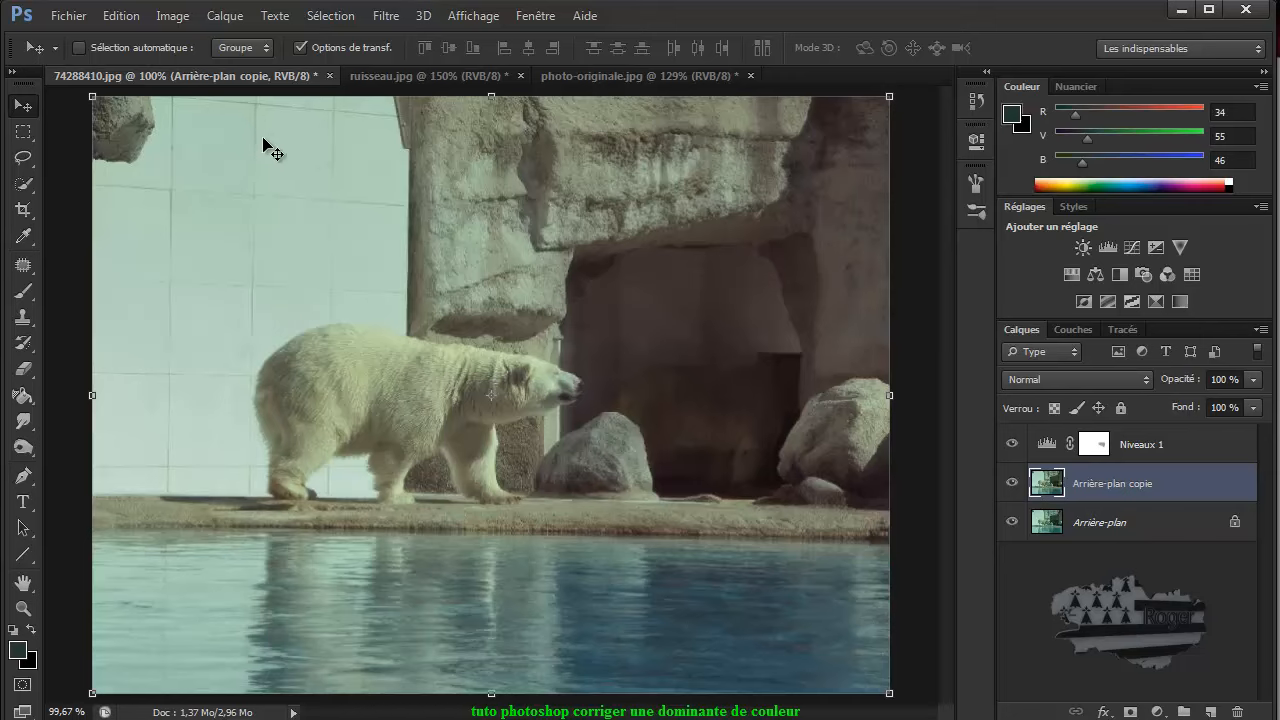
pyautogui.click(427, 78)
pyautogui.moveTo(427, 78); pyautogui.dragTo(584, 95)
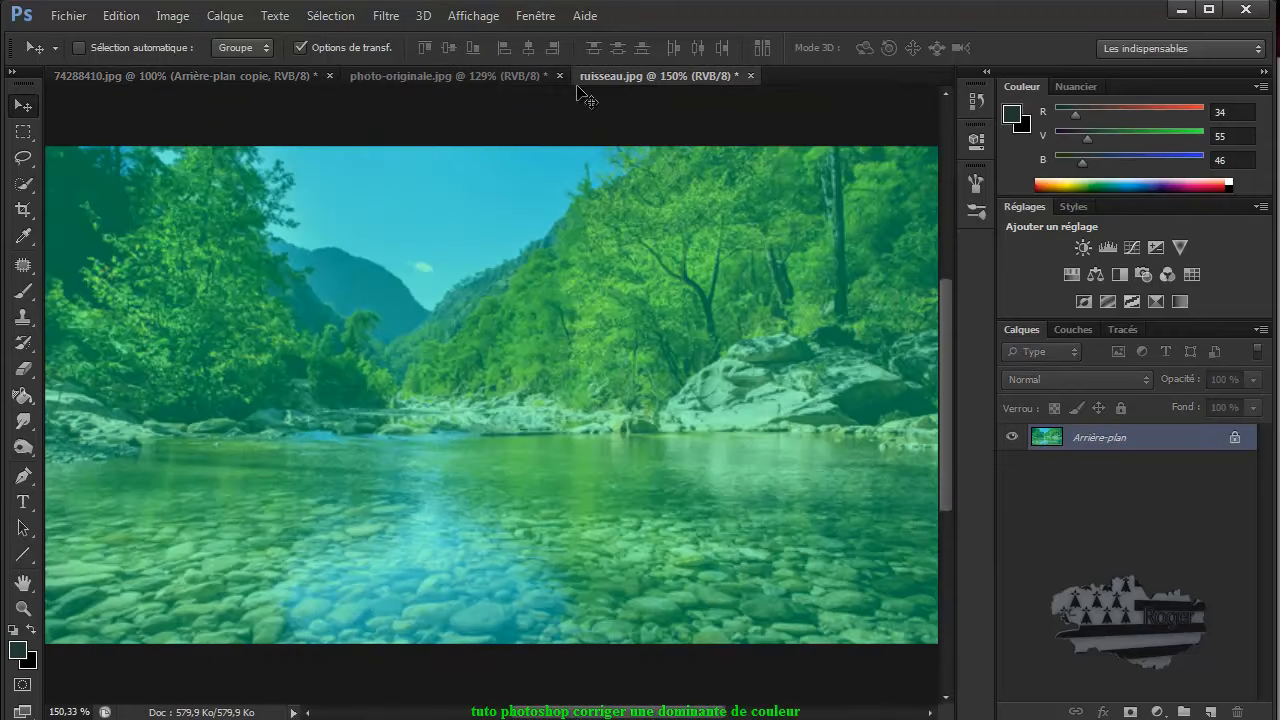
pyautogui.click(454, 78)
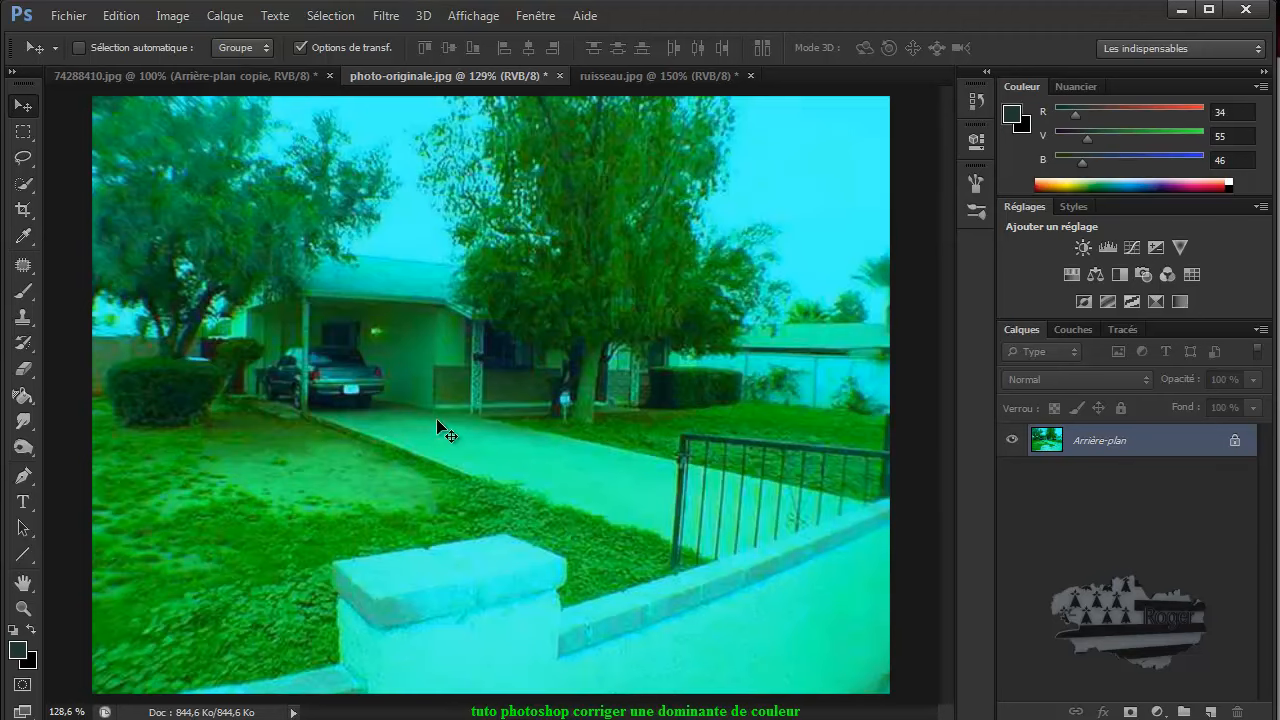
pyautogui.moveTo(1158, 450); pyautogui.dragTo(1212, 712)
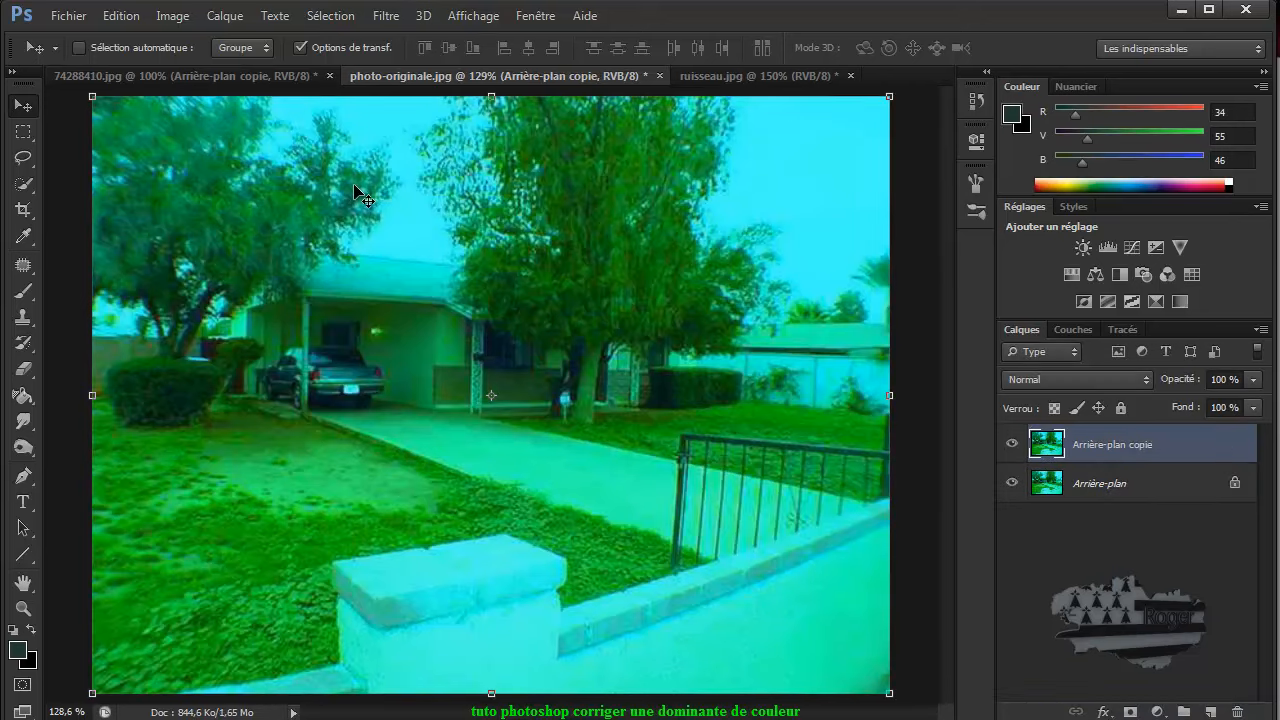
# Open Levels on the copied layer of photo-originale.jpg and sample a grey point on the pale wall pillar in the foreground.
pyautogui.click(177, 17)
pyautogui.moveTo(326, 64)
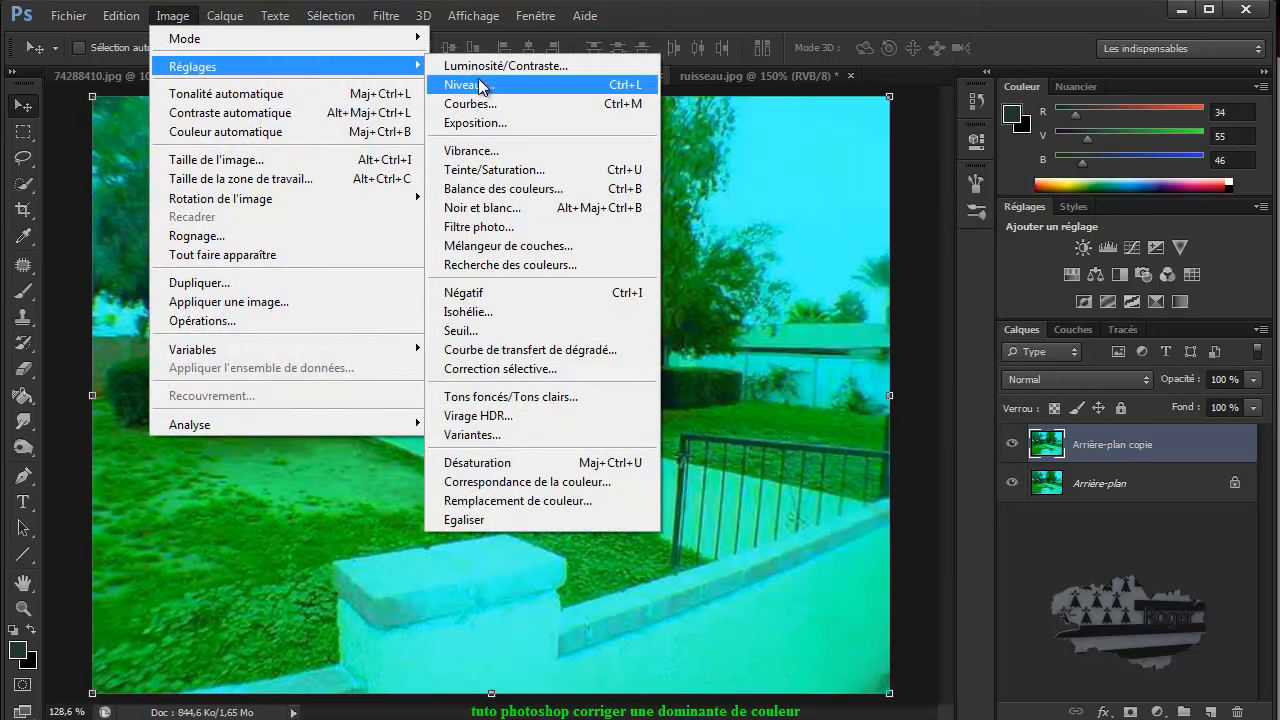
pyautogui.click(484, 88)
pyautogui.click(1181, 291)
pyautogui.click(1182, 294)
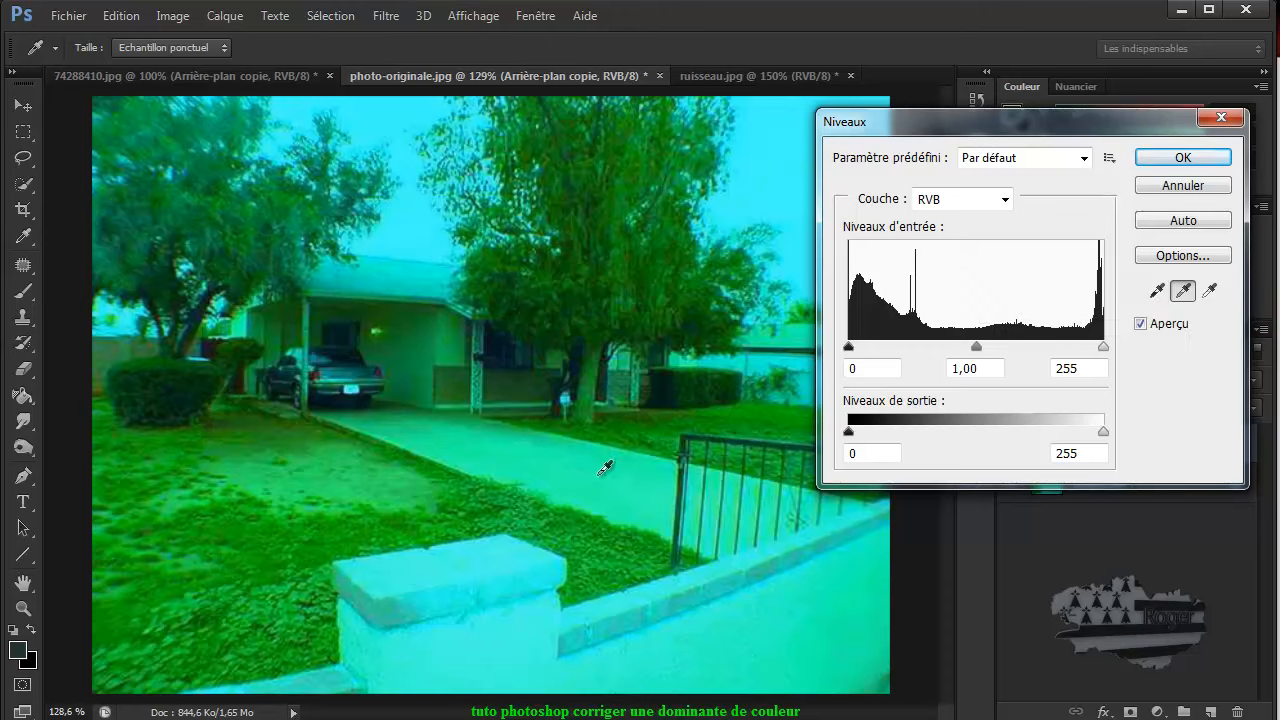
pyautogui.click(462, 564)
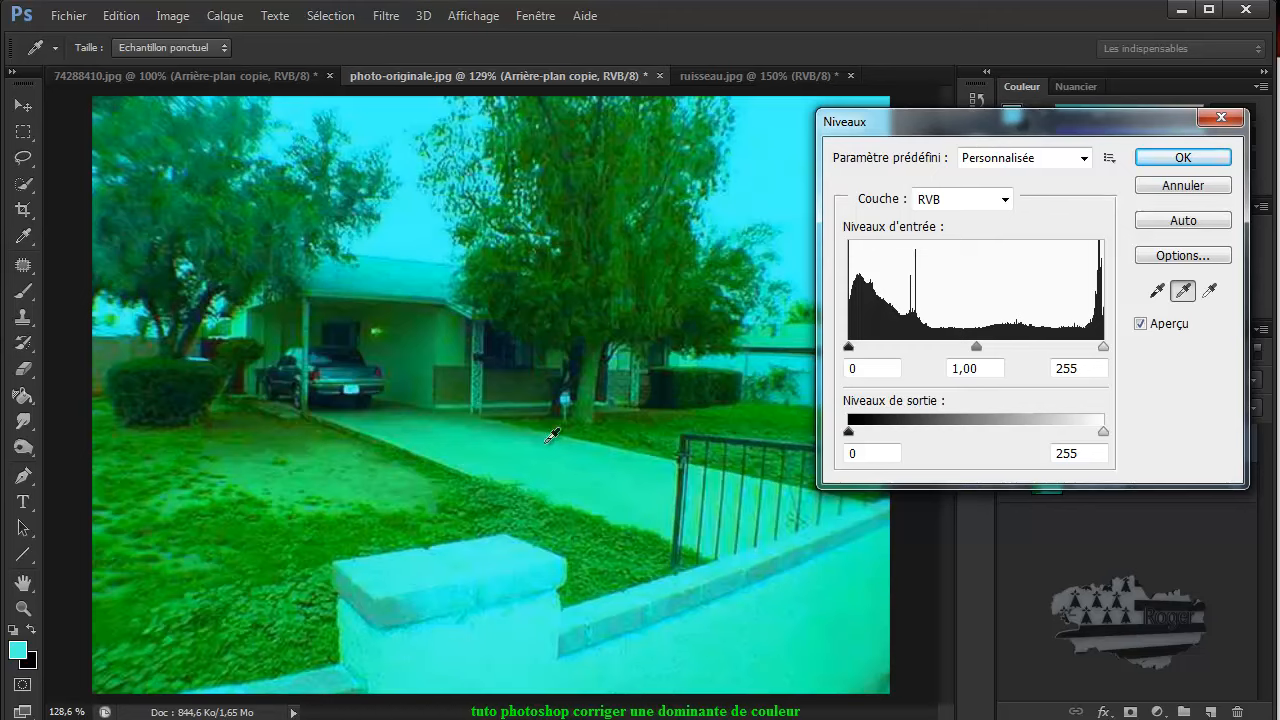
# Try other Levels grey points on the house window, the brickwork below it, the carport wall and the roof edge.
pyautogui.click(494, 344)
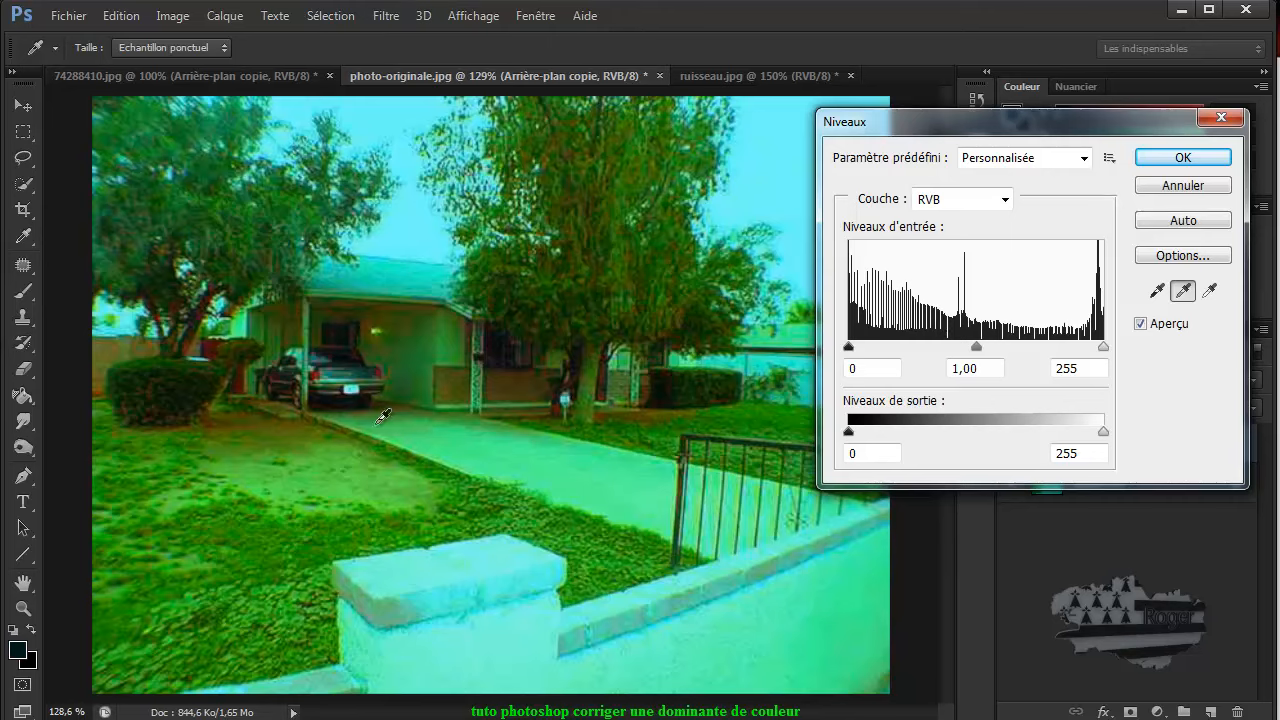
pyautogui.click(532, 376)
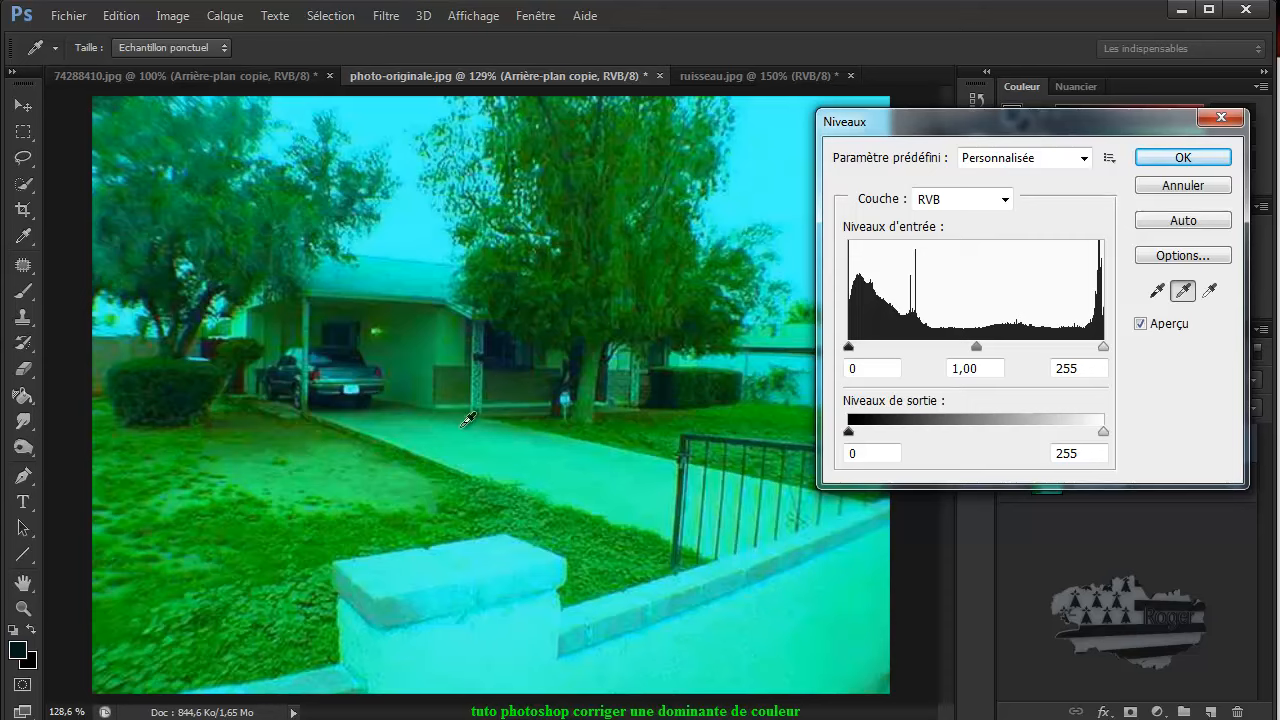
pyautogui.click(456, 383)
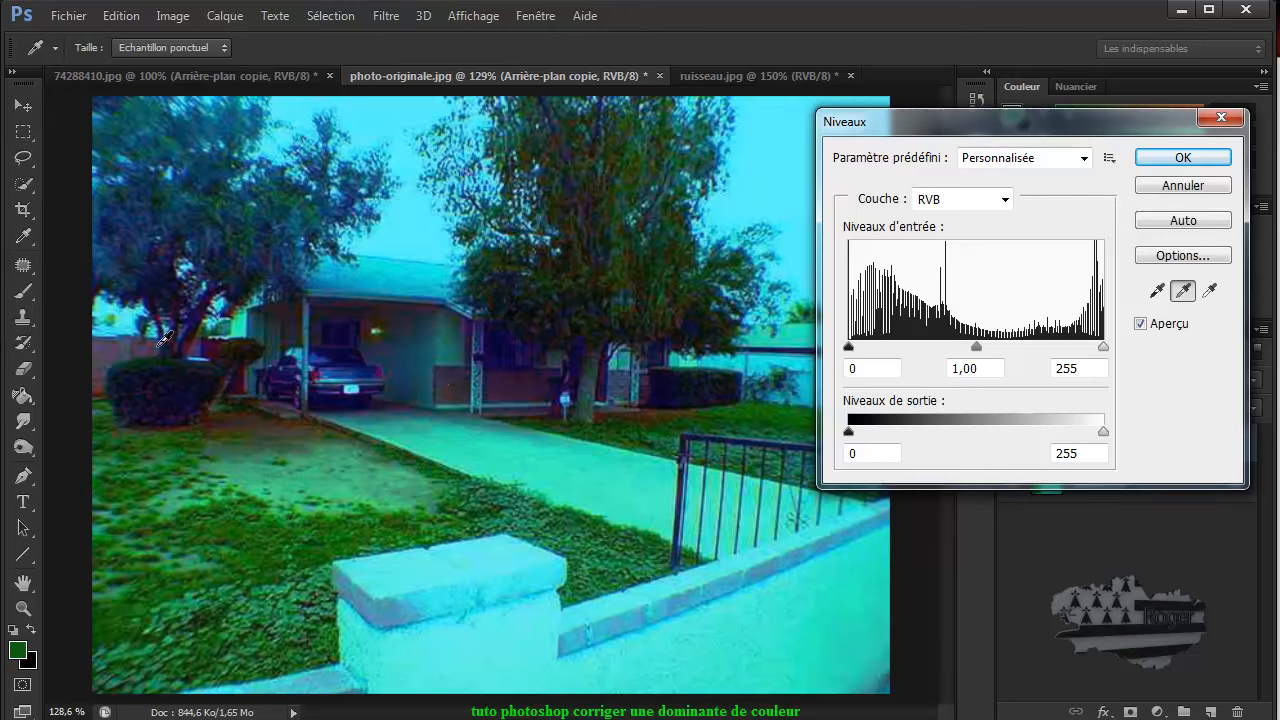
pyautogui.click(396, 324)
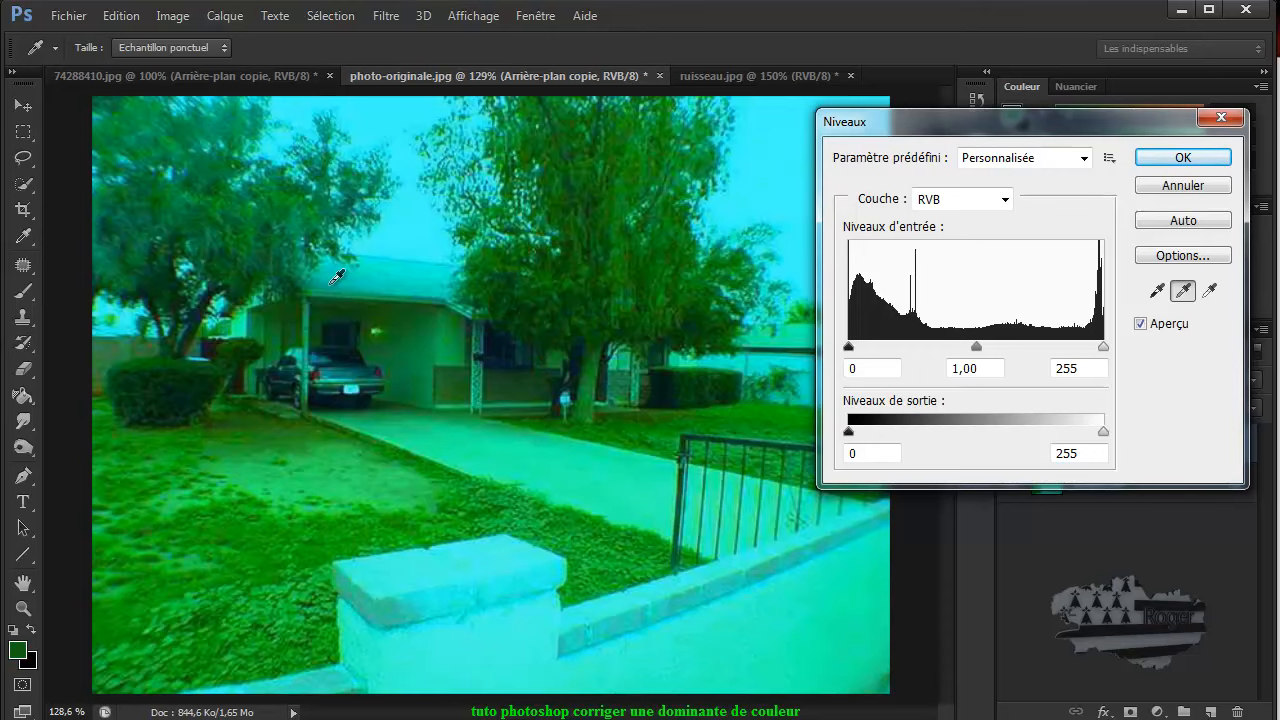
pyautogui.click(327, 284)
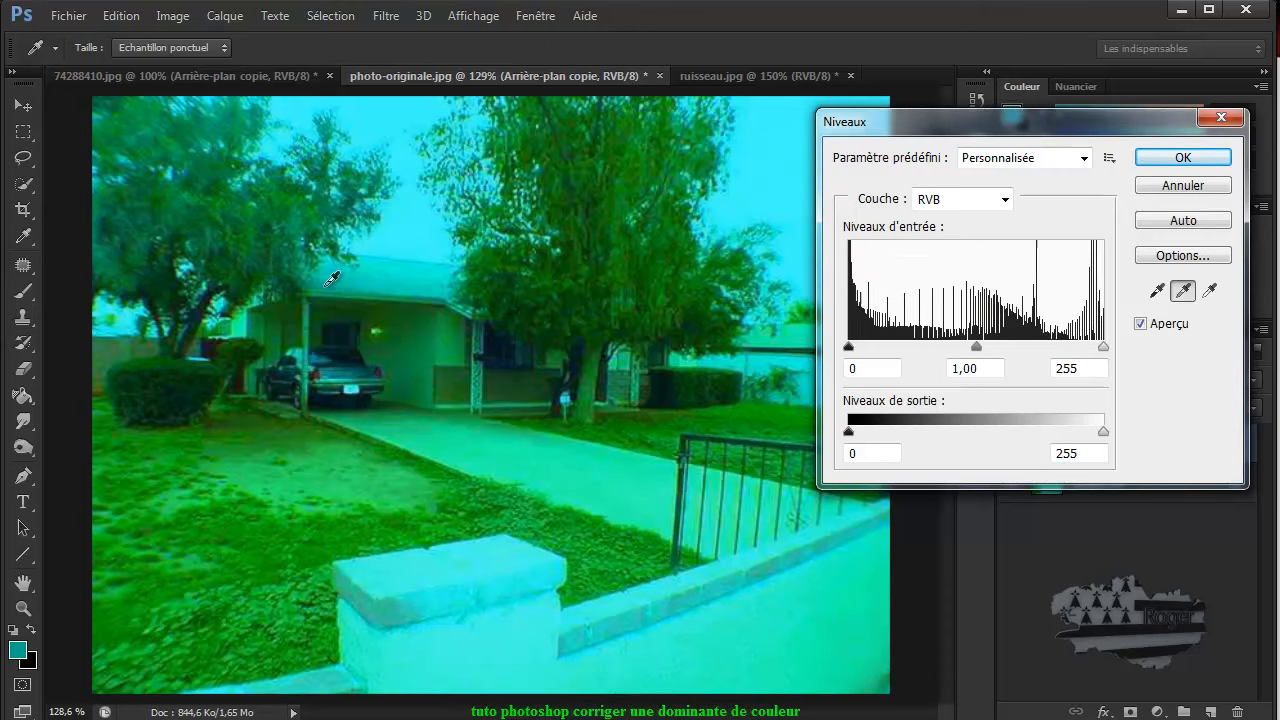
# Set the Levels grey point on the driveway near the house and apply the correction.
pyautogui.click(434, 418)
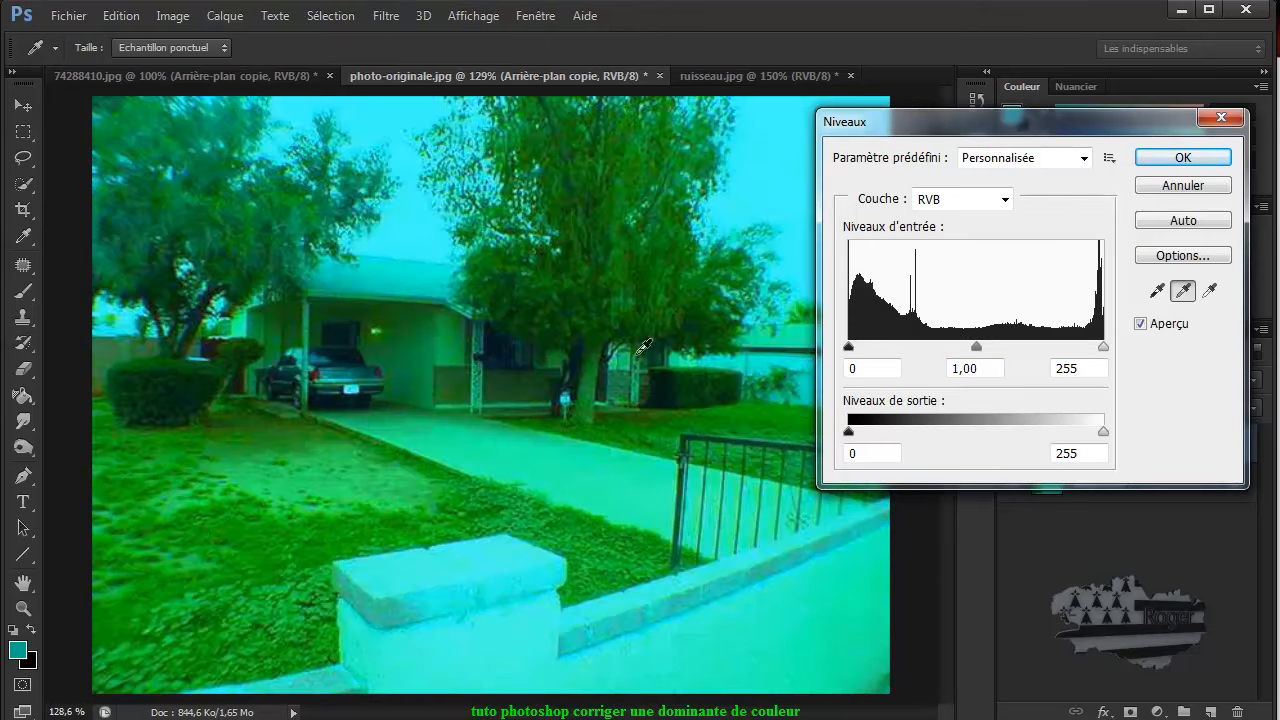
pyautogui.click(1198, 158)
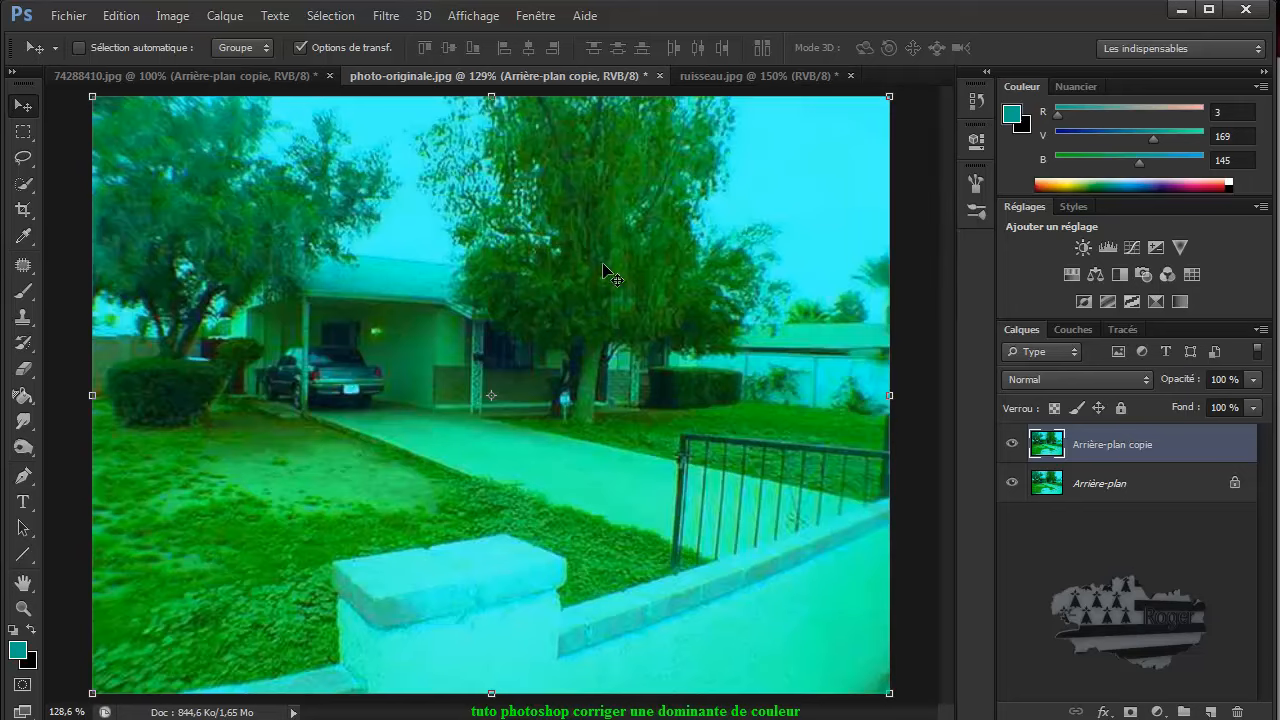
# Duplicate the Arrière-plan layer in ruisseau.jpg and correct the copy with a Levels grey point on the dark bank beneath the trees.
pyautogui.click(733, 75)
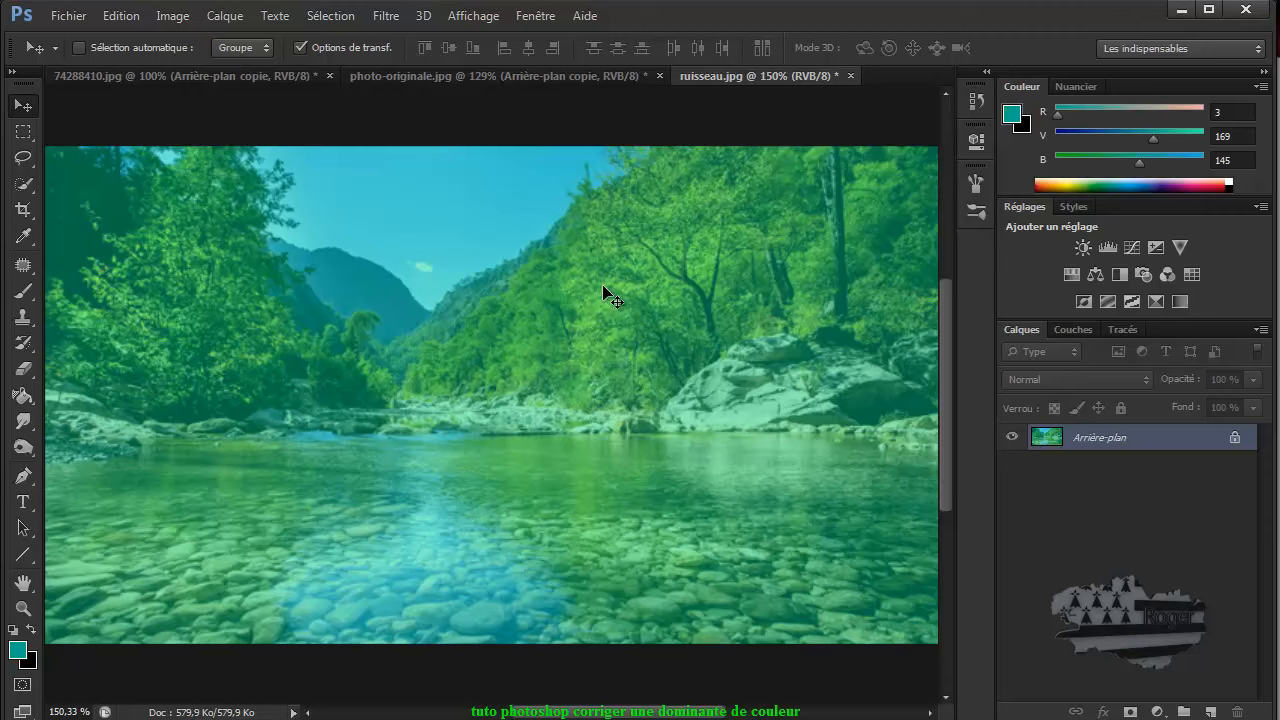
pyautogui.moveTo(1126, 441); pyautogui.dragTo(1210, 712)
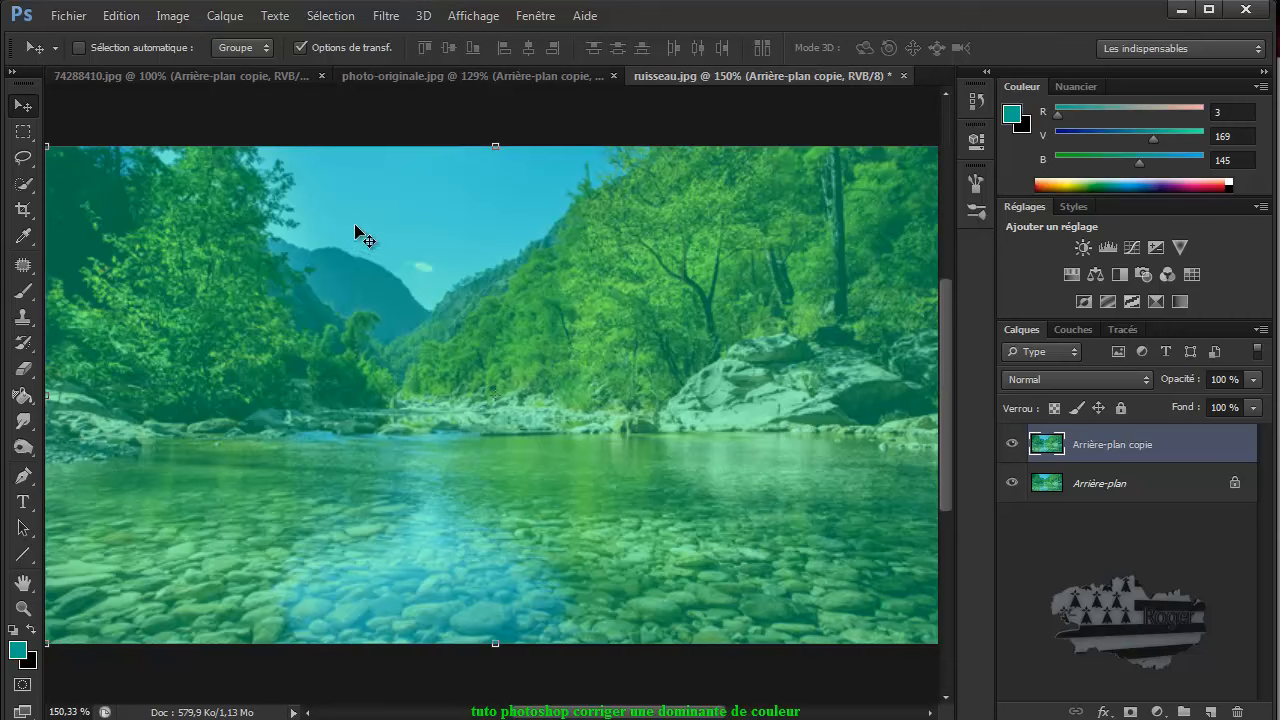
pyautogui.click(172, 16)
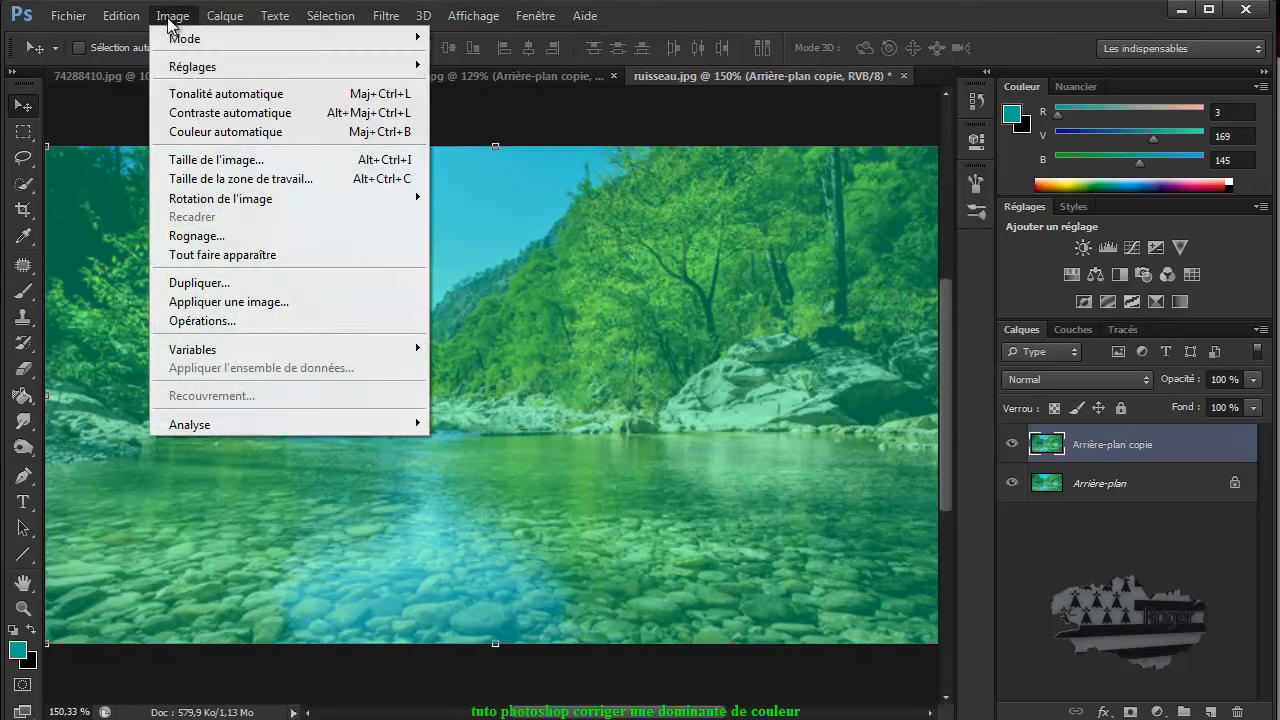
pyautogui.moveTo(250, 67)
pyautogui.click(470, 87)
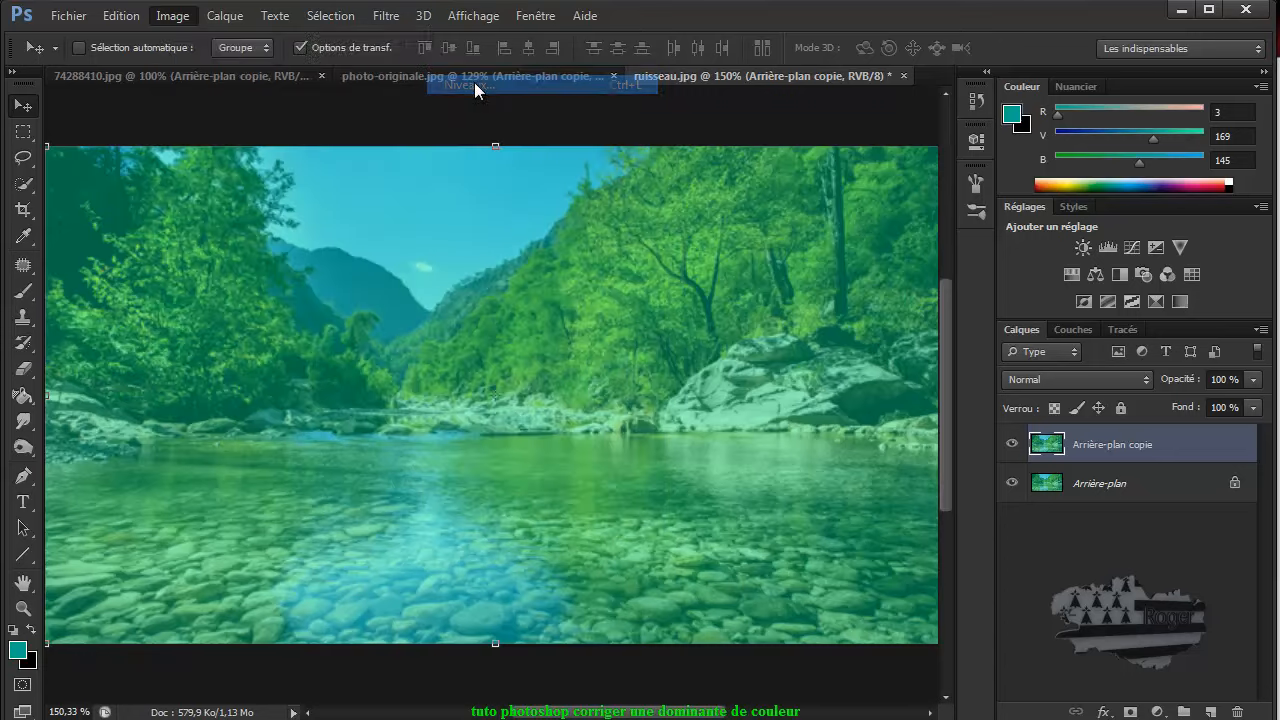
pyautogui.click(1183, 290)
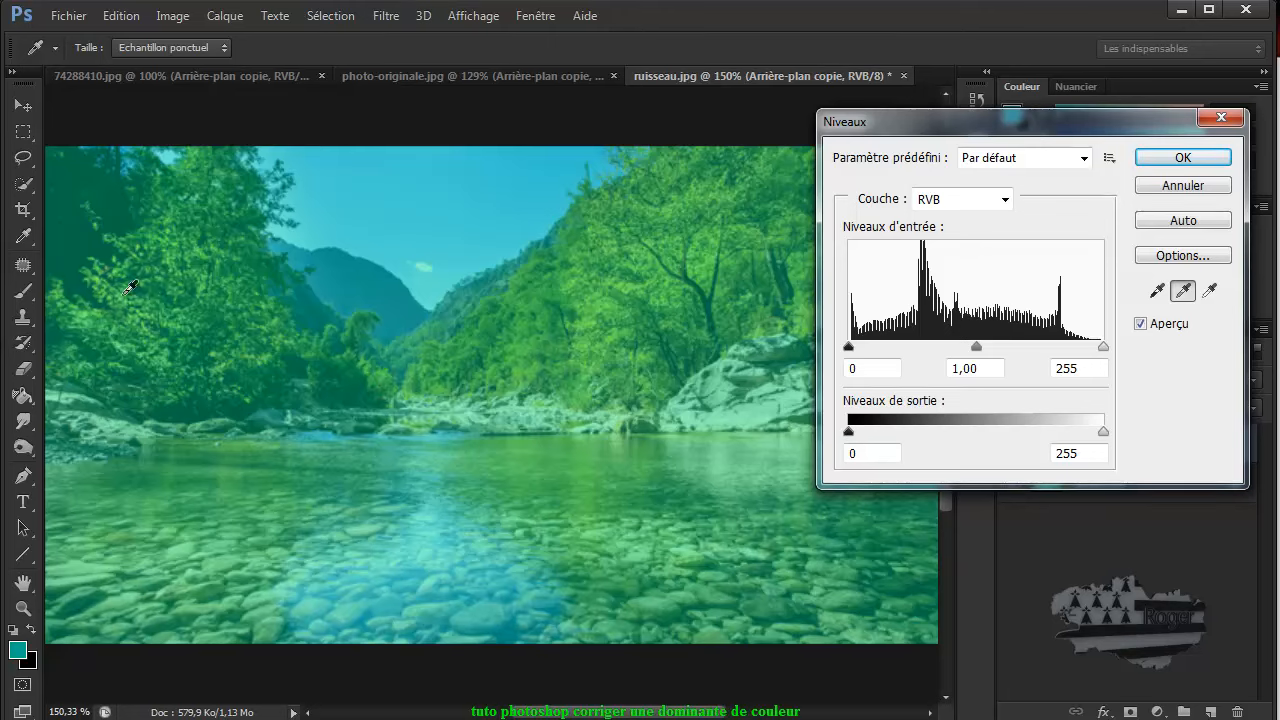
pyautogui.click(193, 408)
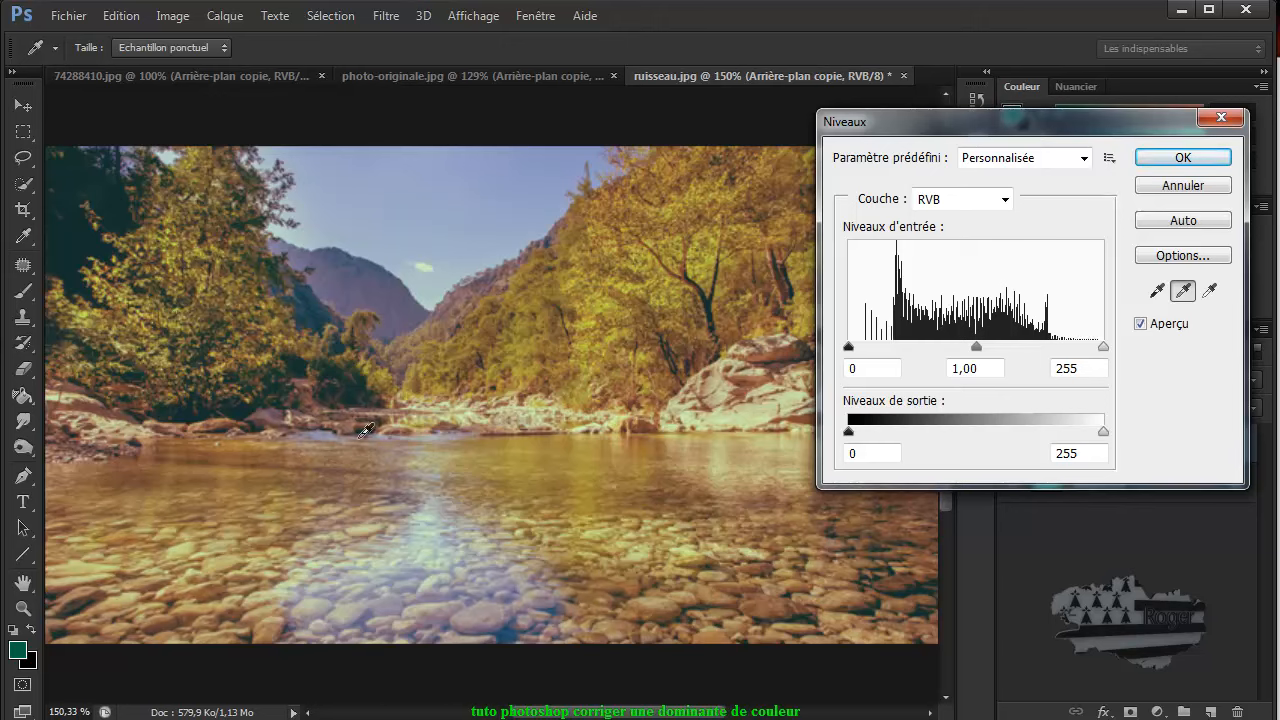
pyautogui.click(1185, 161)
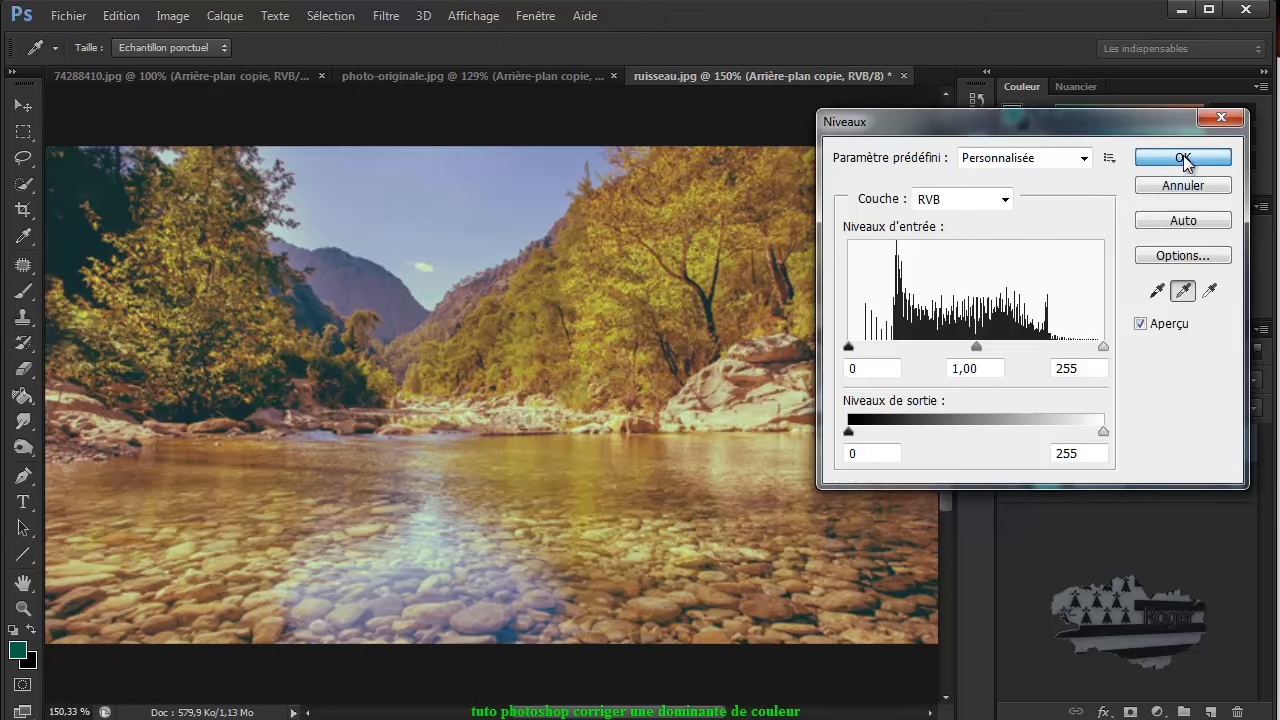
# Apply Color Balance to the Arrière-plan copie layer of ruisseau.jpg, with midtones at -31 on the Cyan–Red axis.
pyautogui.click(140, 17)
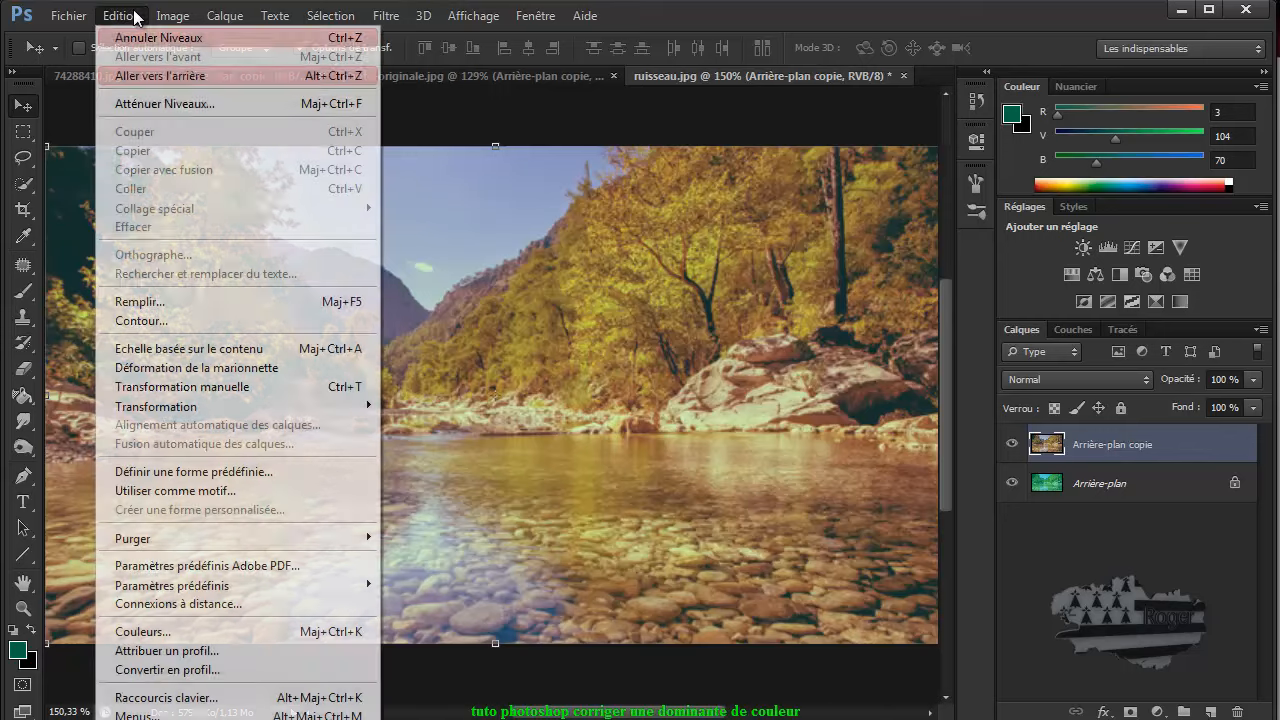
pyautogui.moveTo(170, 16)
pyautogui.moveTo(190, 46)
pyautogui.moveTo(245, 68)
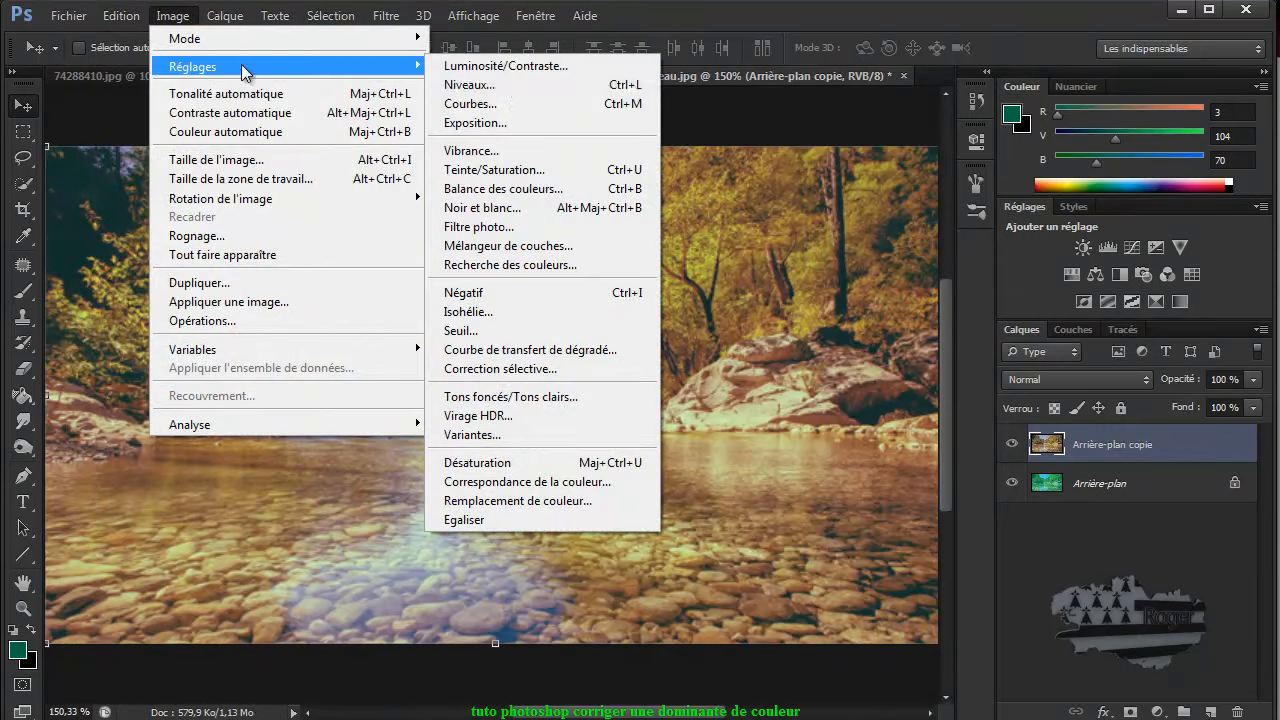
pyautogui.click(520, 189)
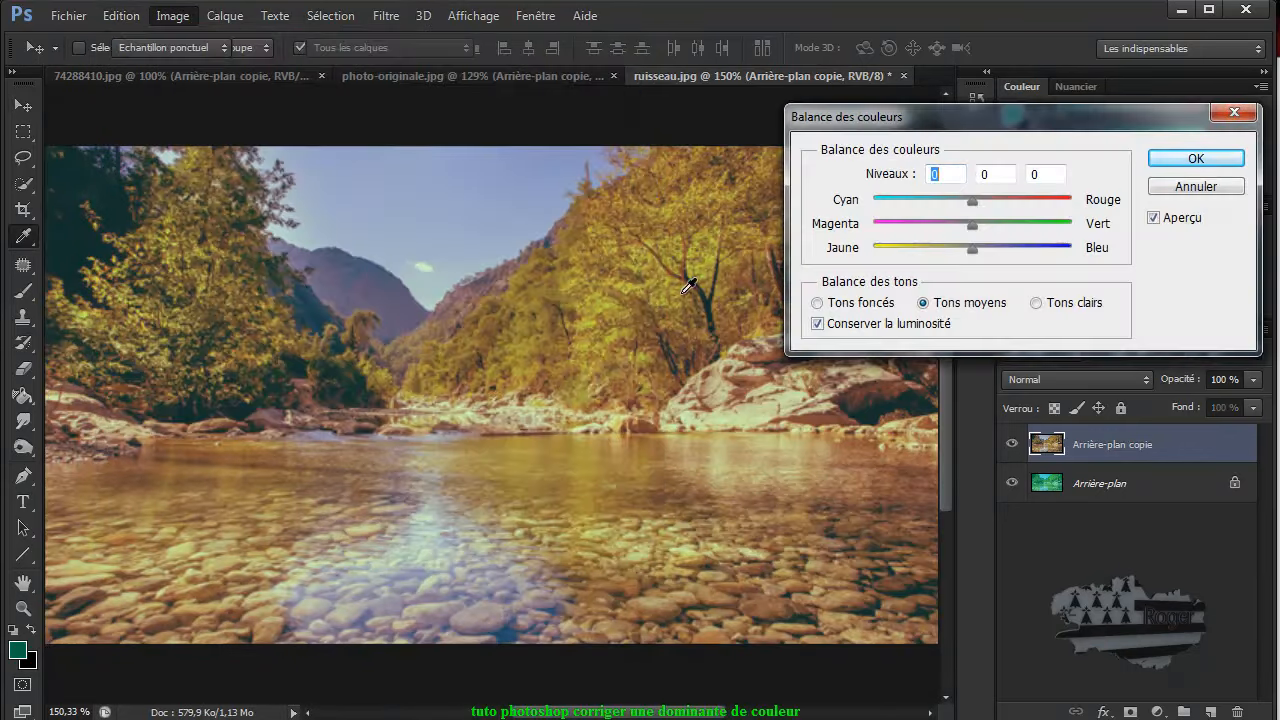
pyautogui.click(974, 206)
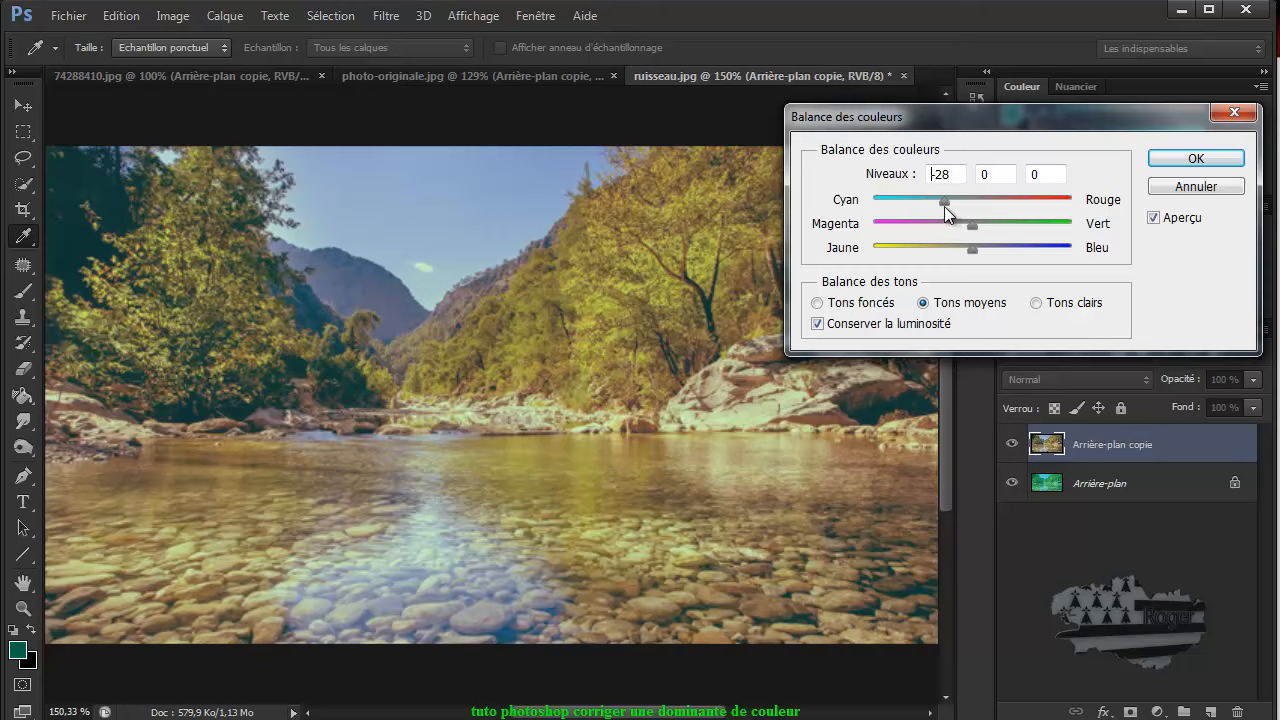
pyautogui.moveTo(941, 206); pyautogui.dragTo(941, 206)
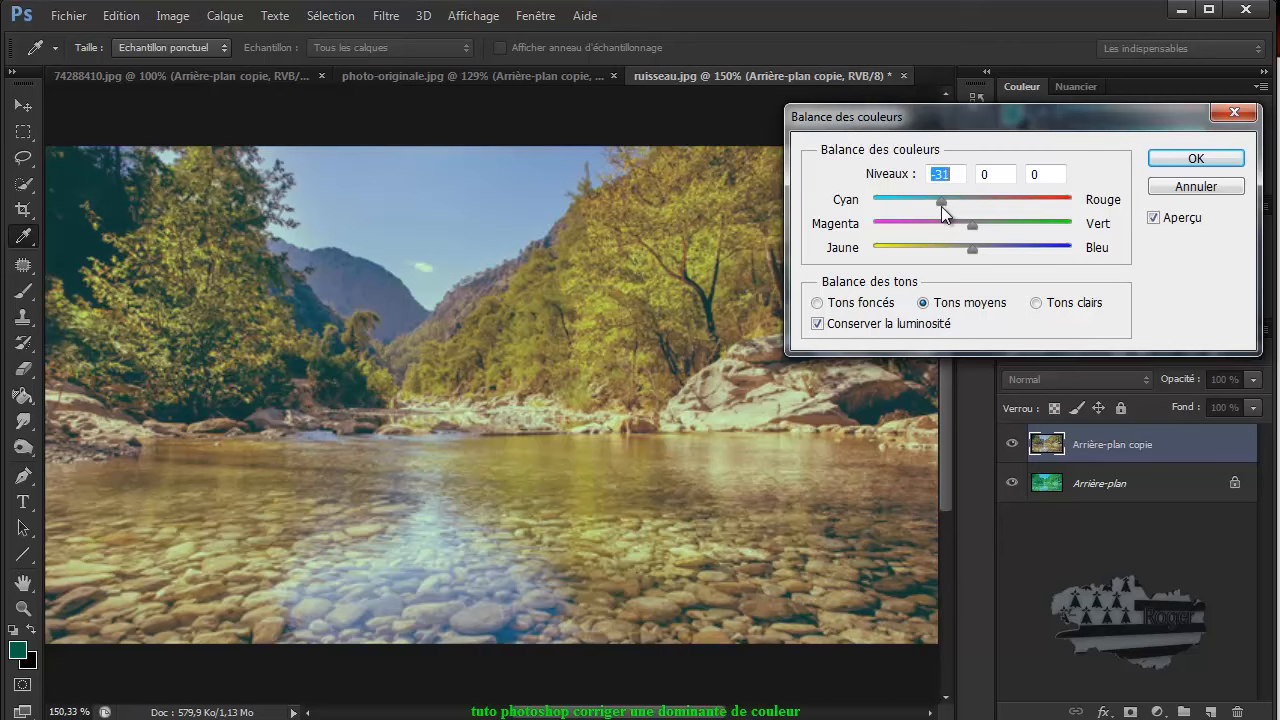
pyautogui.click(1181, 165)
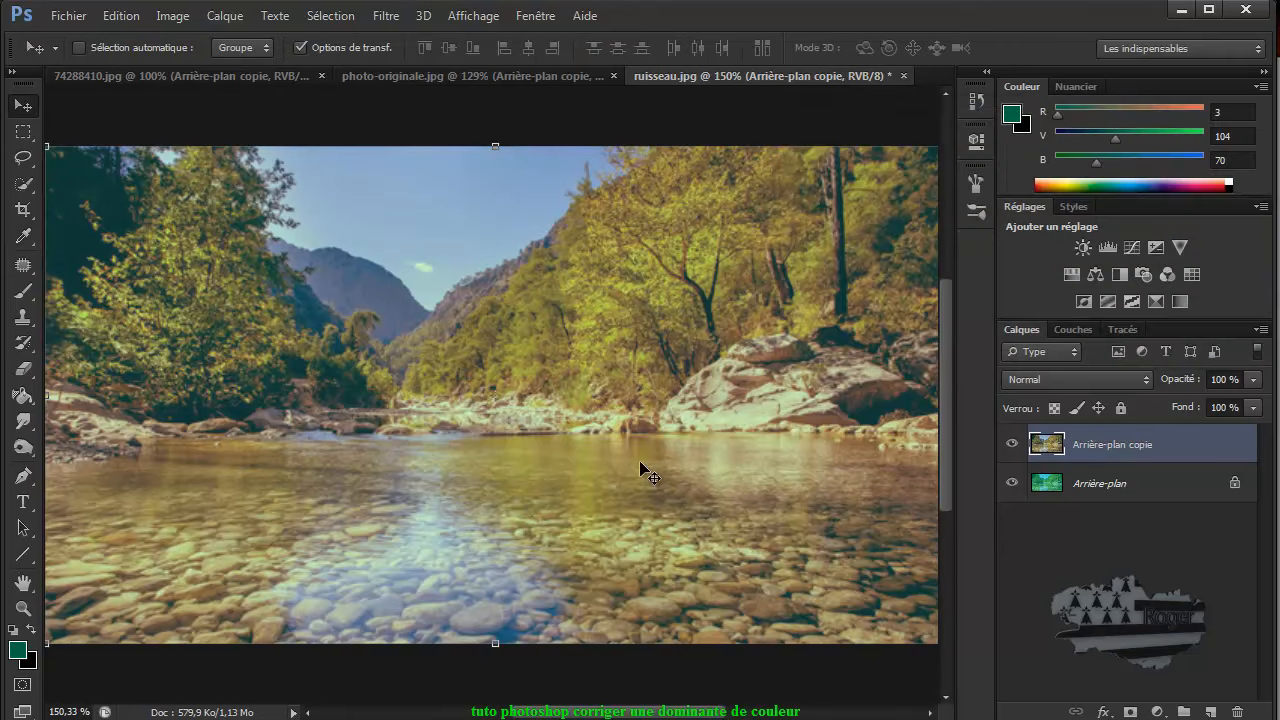
# Apply Brightness/Contrast to the copied stream layer with brightness -3 and contrast 17.
pyautogui.click(171, 16)
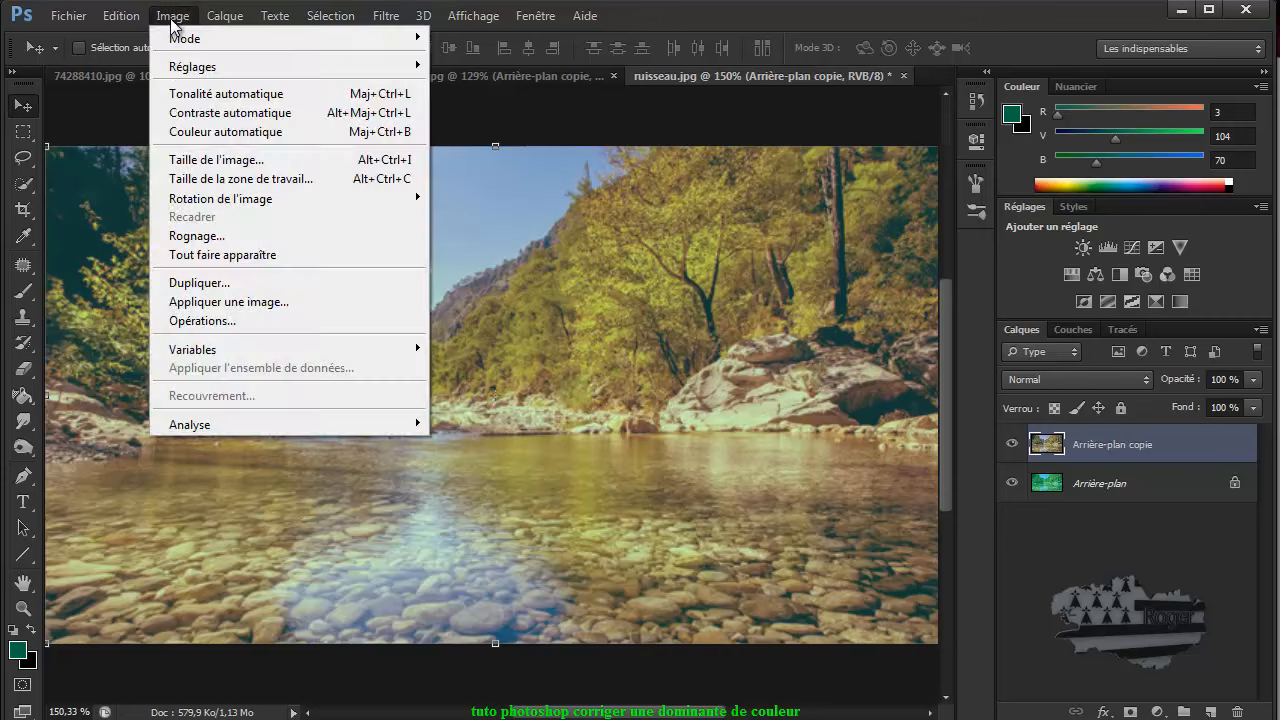
pyautogui.moveTo(392, 76)
pyautogui.click(536, 67)
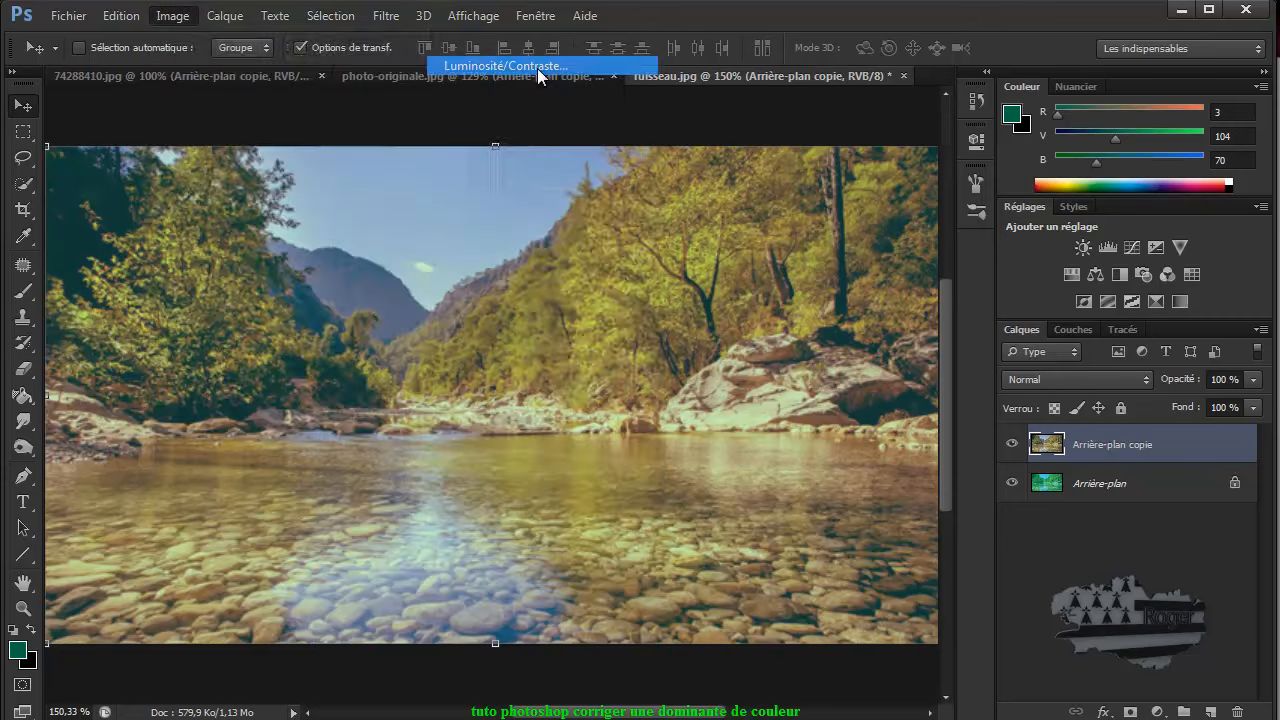
pyautogui.moveTo(662, 268); pyautogui.dragTo(679, 316)
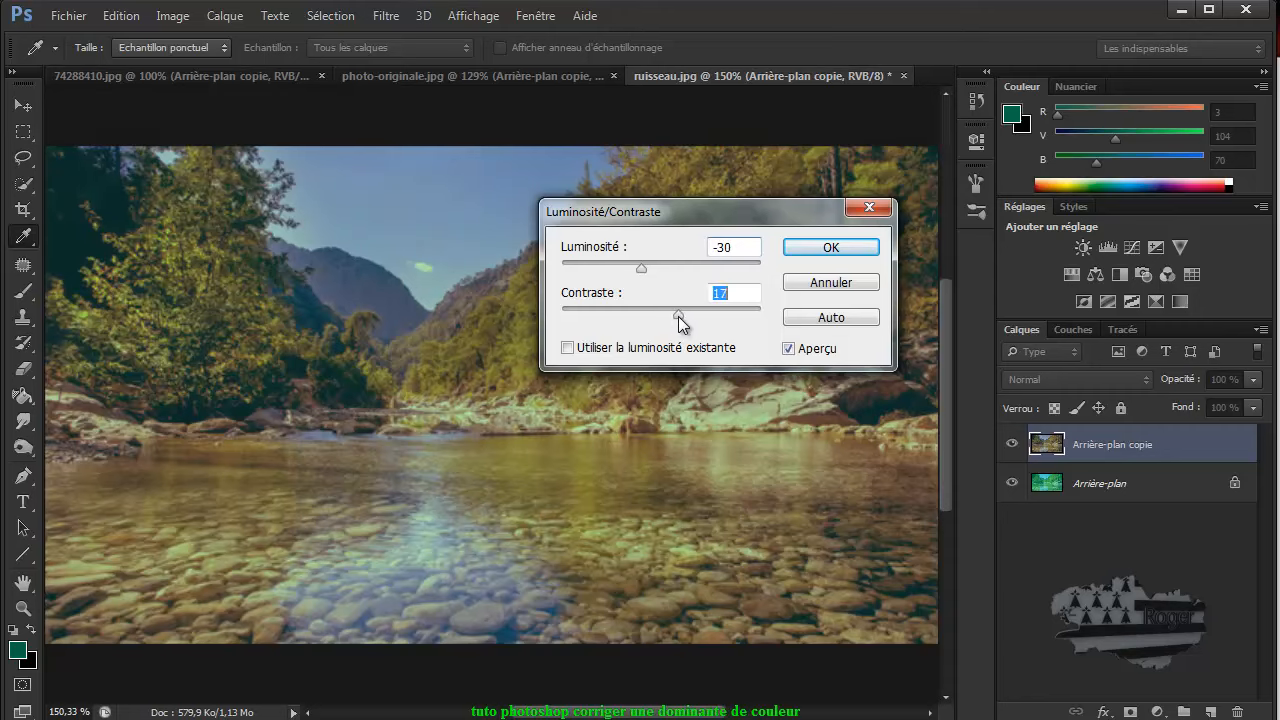
pyautogui.moveTo(639, 268); pyautogui.dragTo(659, 280)
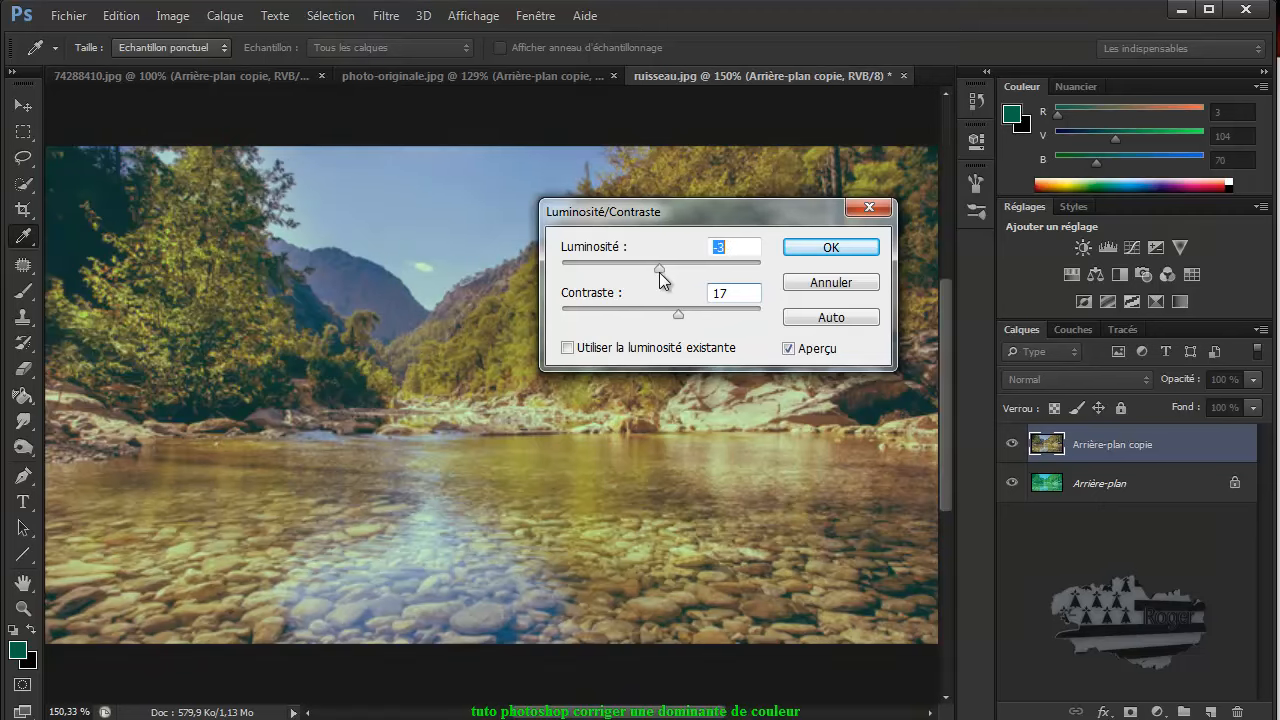
pyautogui.click(828, 250)
pyautogui.press('v')
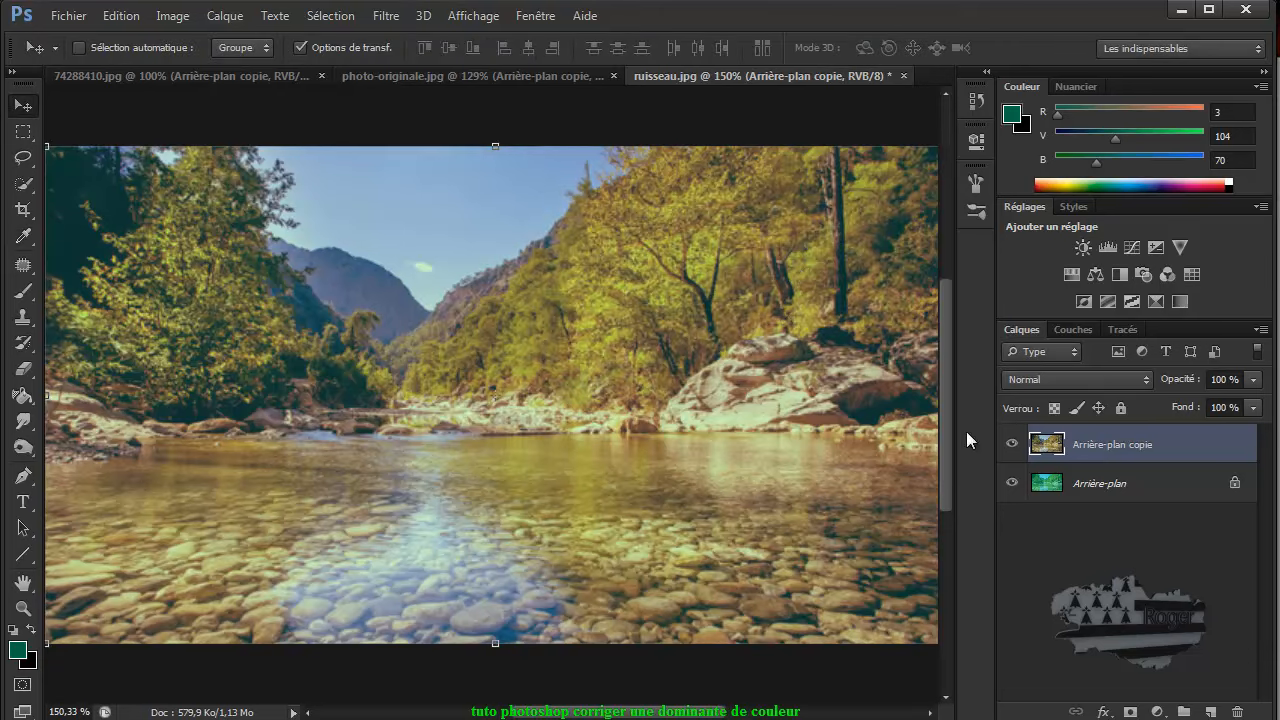
# Toggle the visibility of the Arrière-plan copie layer to compare the corrected stream photo with the original.
pyautogui.click(1013, 446)
pyautogui.click(1013, 446)
pyautogui.click(1013, 446)
pyautogui.click(1011, 446)
# Try fading the Brightness/Contrast correction to 43% opacity, restore its full opacity and accept the Fade settings.
pyautogui.click(122, 17)
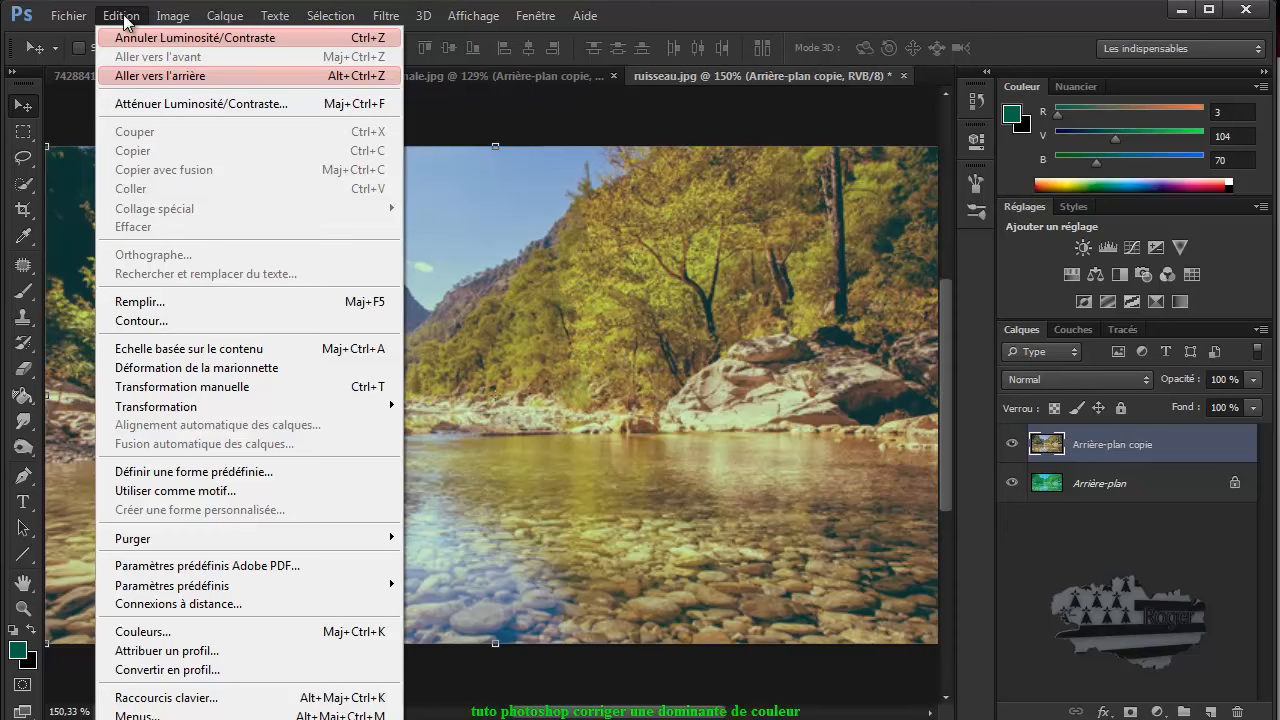
pyautogui.moveTo(173, 20)
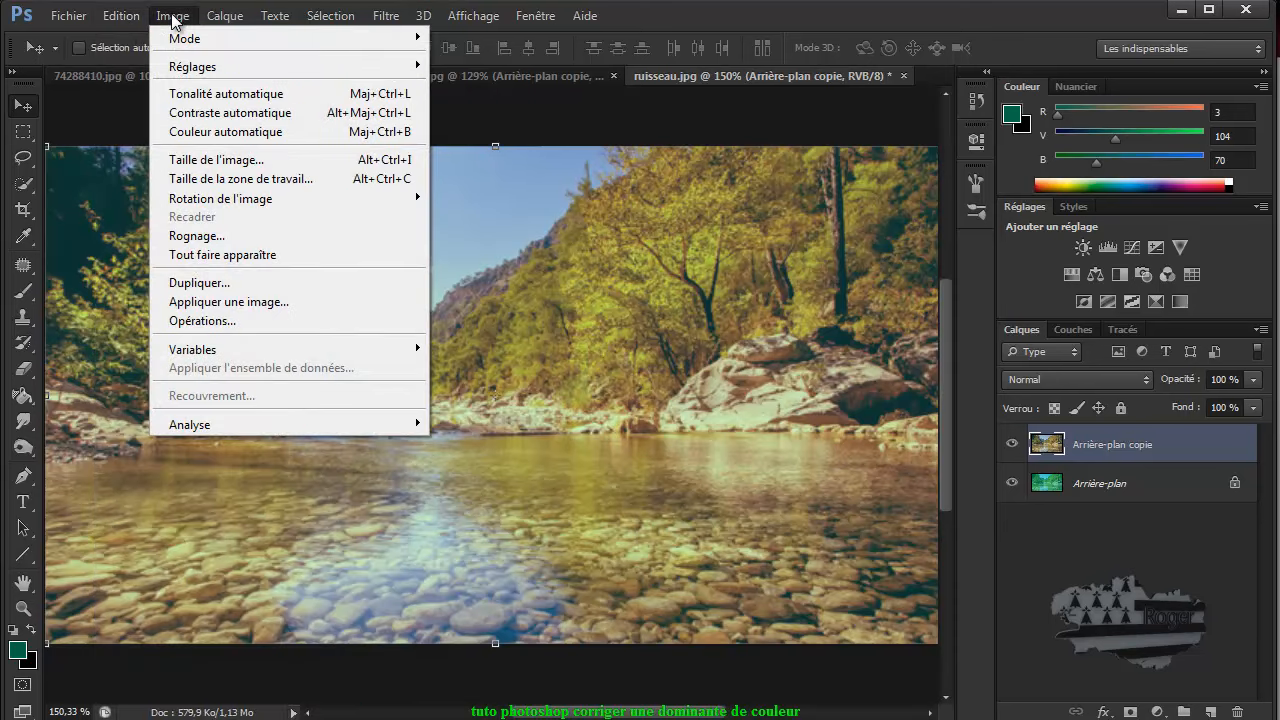
pyautogui.moveTo(228, 20)
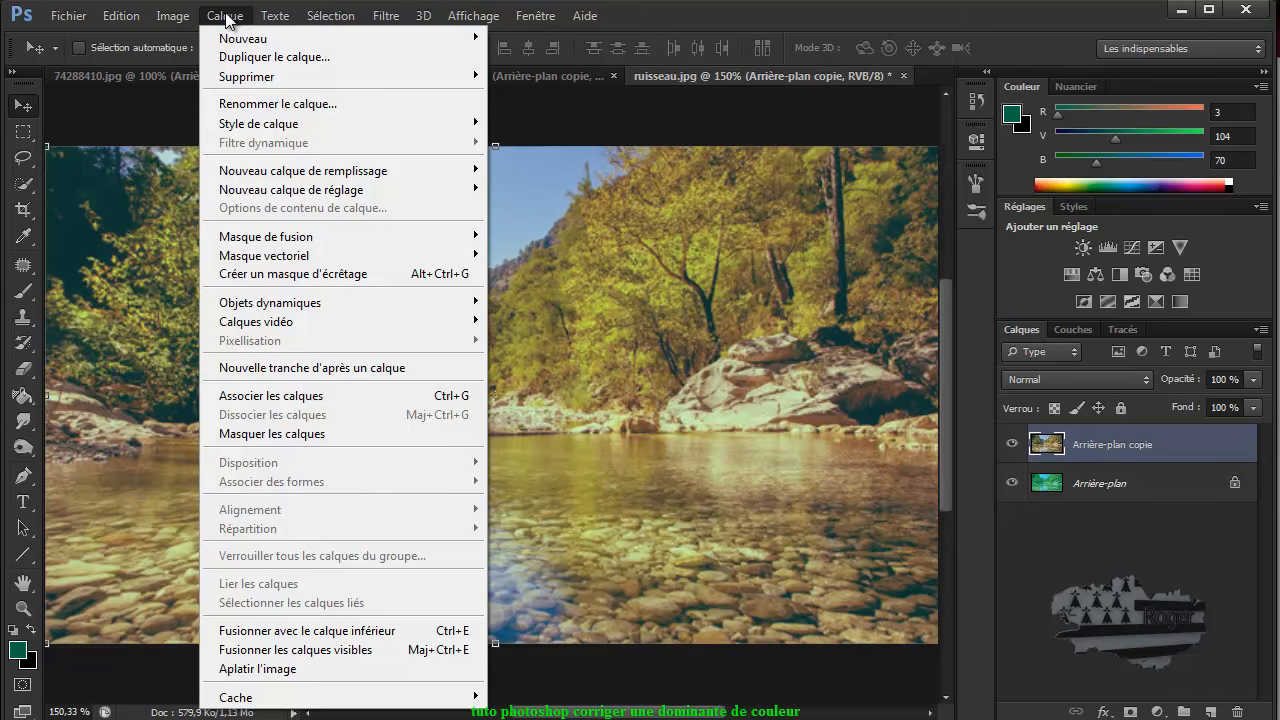
pyautogui.moveTo(130, 20)
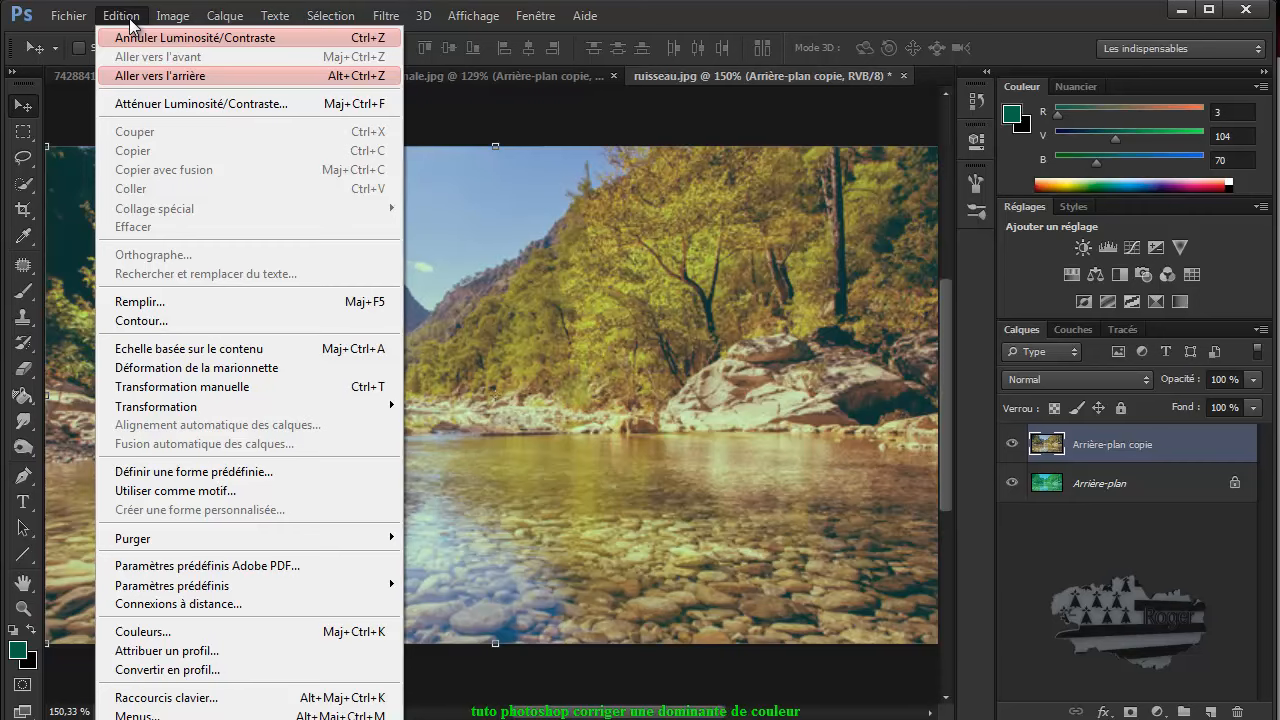
pyautogui.click(147, 104)
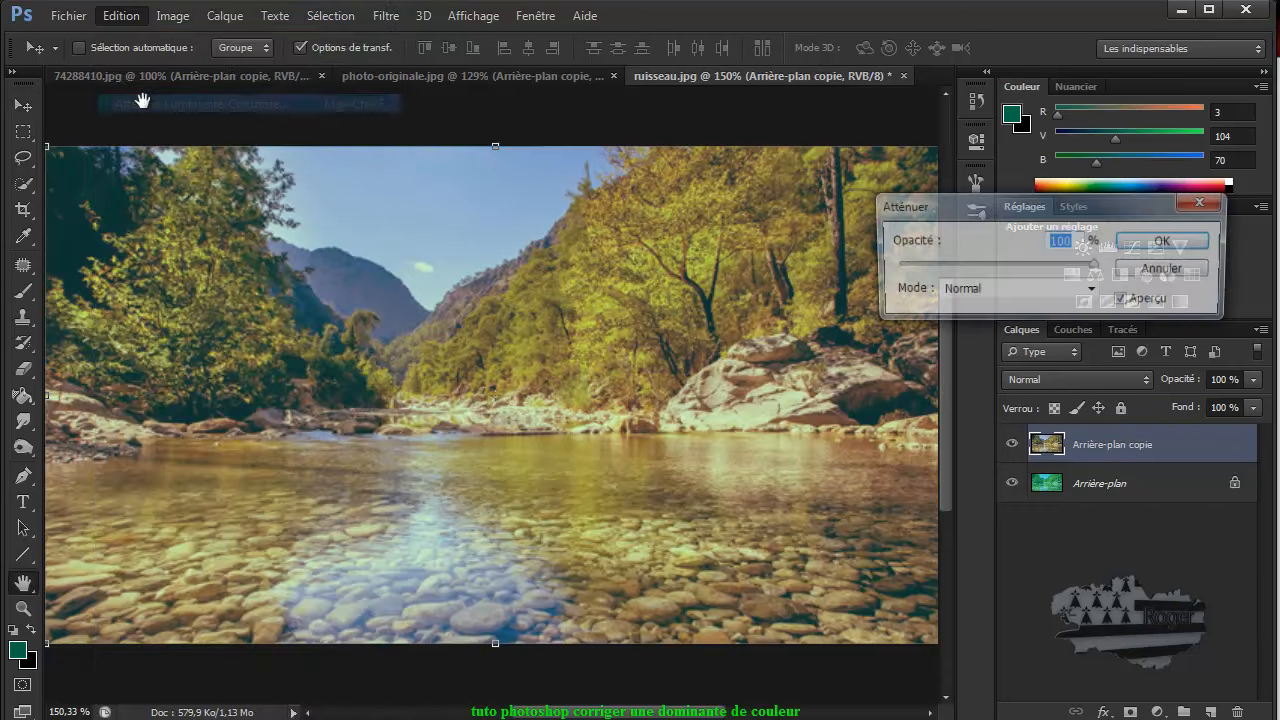
pyautogui.moveTo(1096, 270); pyautogui.dragTo(1014, 274)
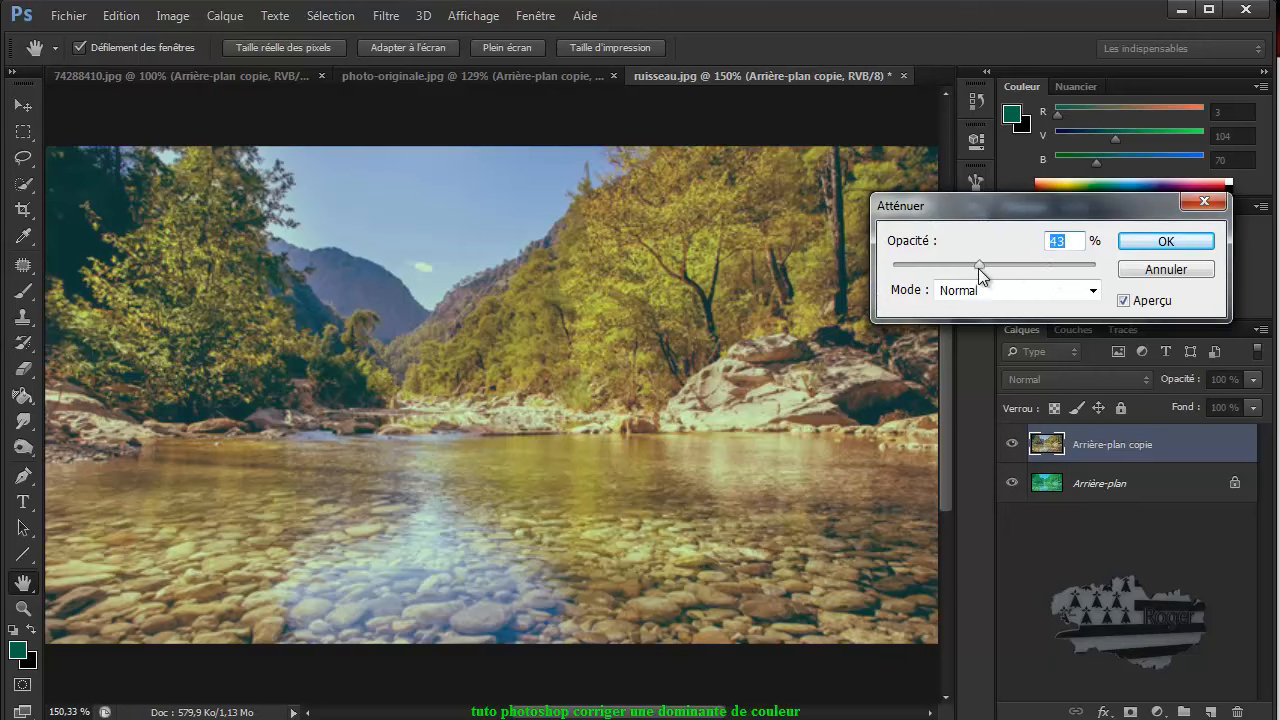
pyautogui.moveTo(979, 263); pyautogui.dragTo(1100, 272)
pyautogui.click(1168, 248)
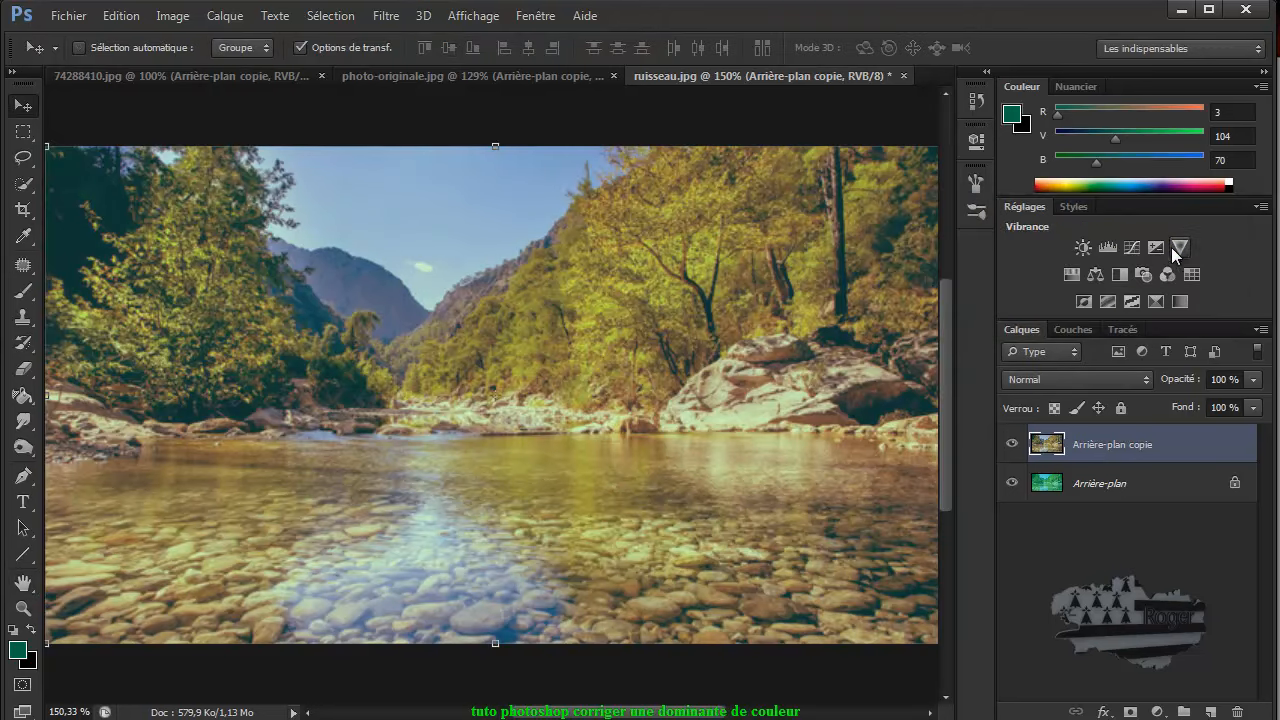
# Switch to photo-originale.jpg and invert the colours of its Arrière-plan copie layer.
pyautogui.click(524, 77)
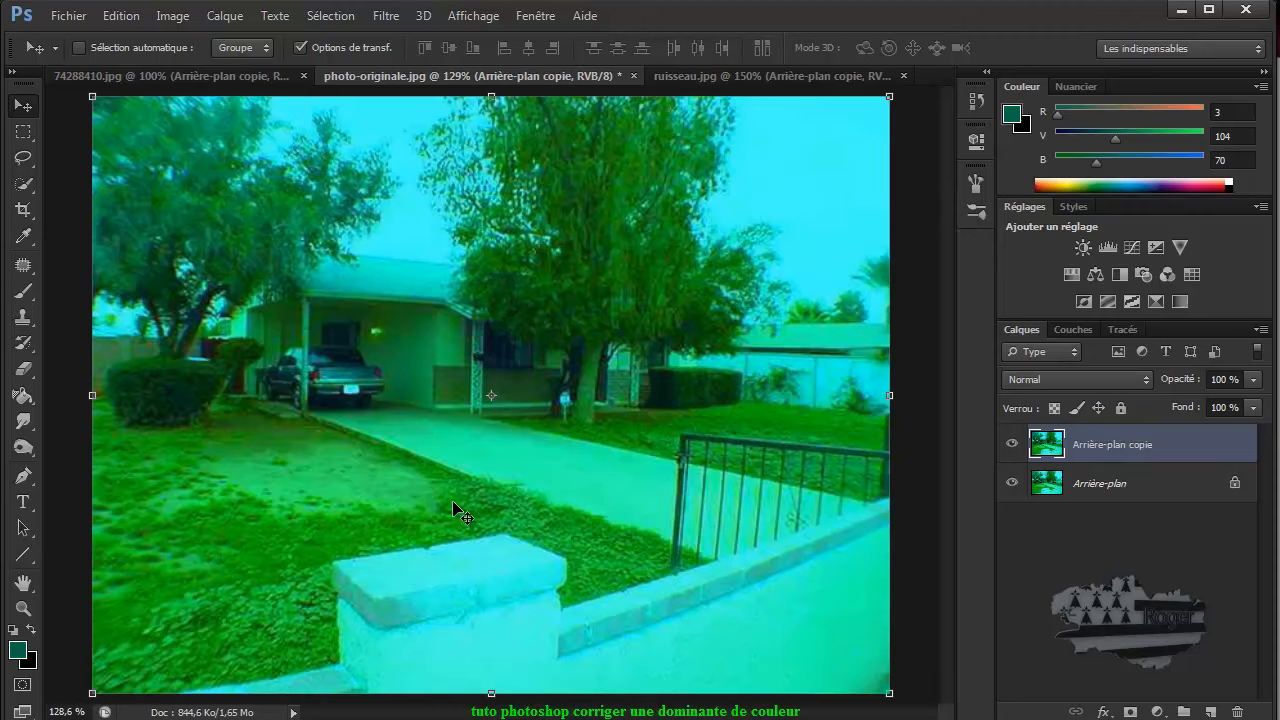
pyautogui.click(188, 18)
pyautogui.moveTo(204, 68)
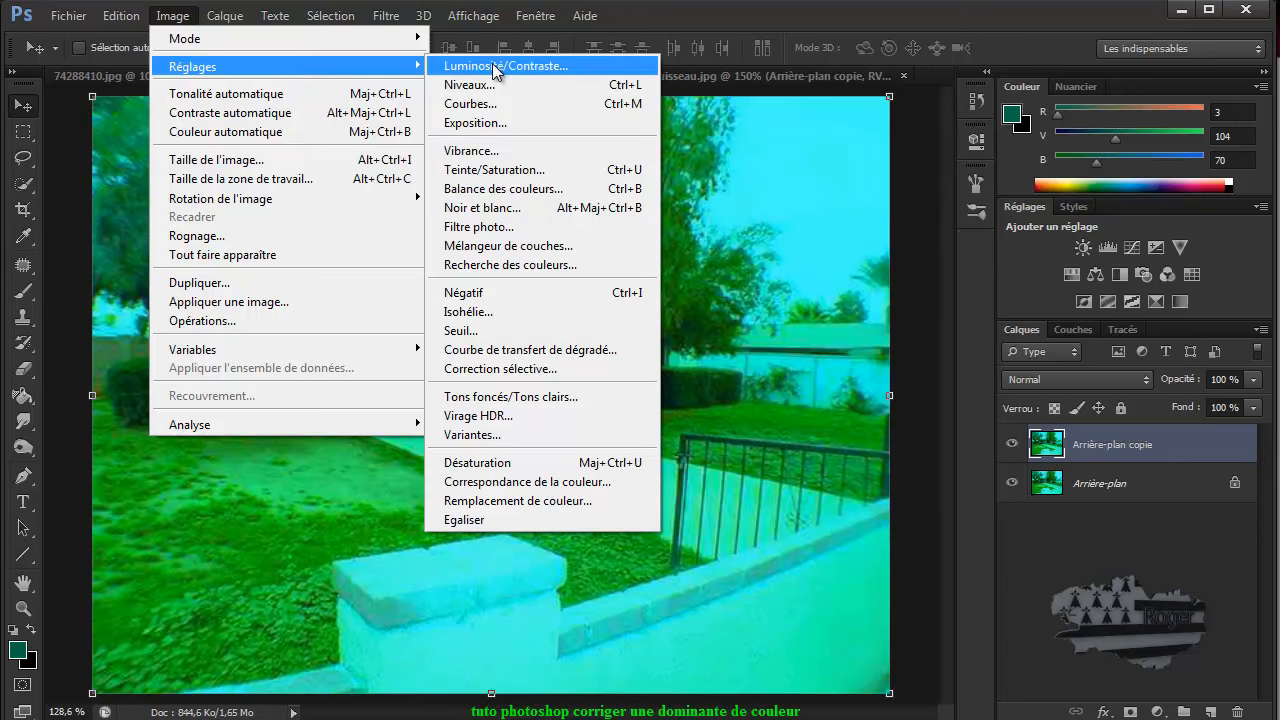
pyautogui.click(509, 295)
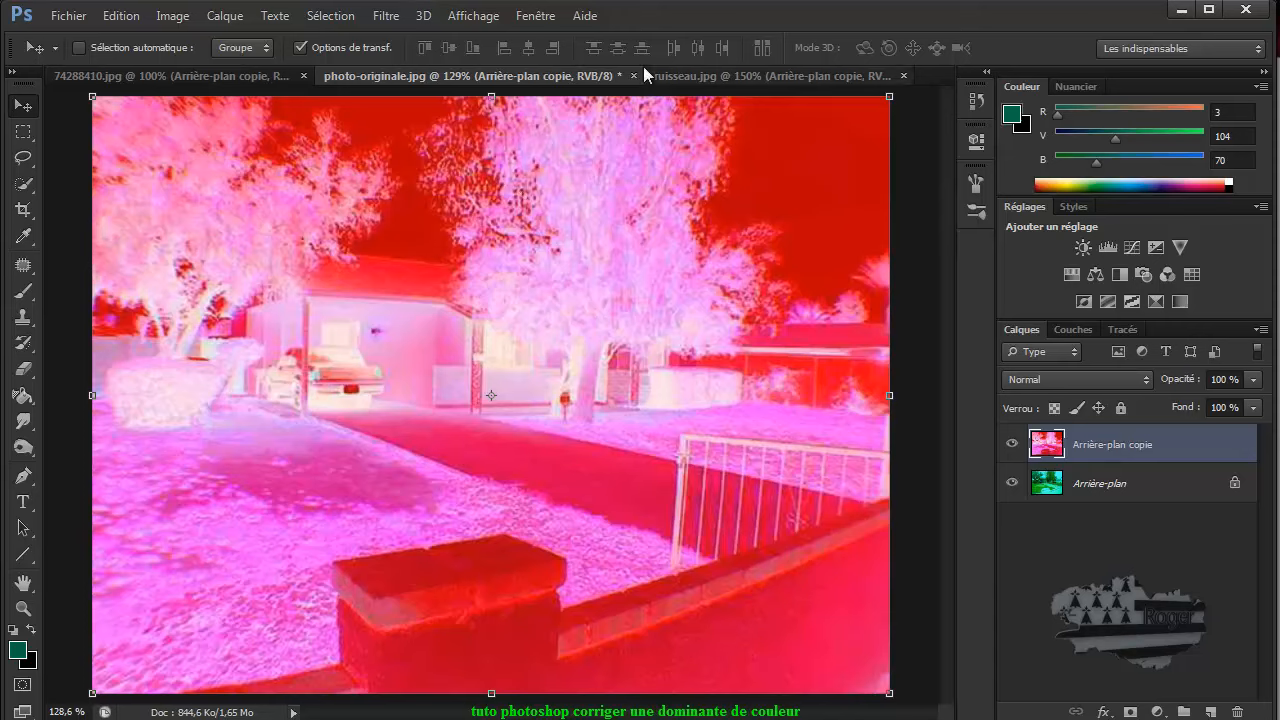
# Set the inverted layer's blend mode to Couleur and its opacity to 29%.
pyautogui.click(172, 15)
pyautogui.moveTo(210, 40)
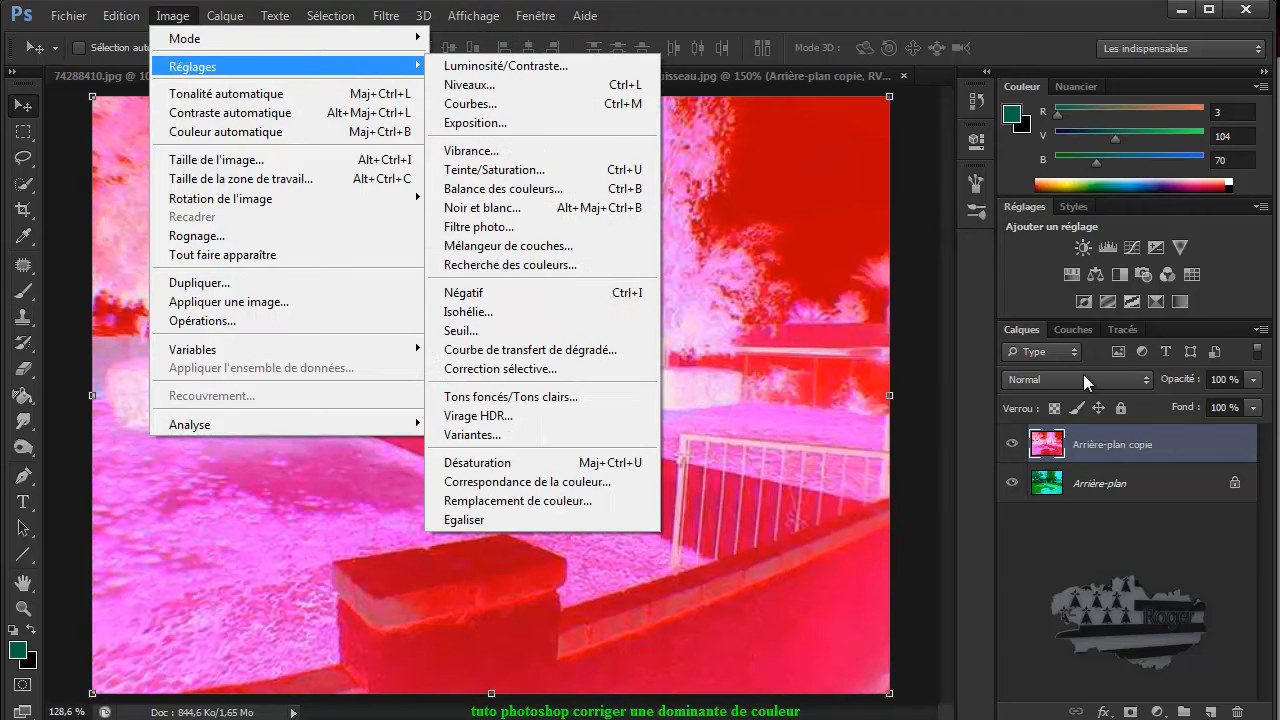
pyautogui.click(1083, 377)
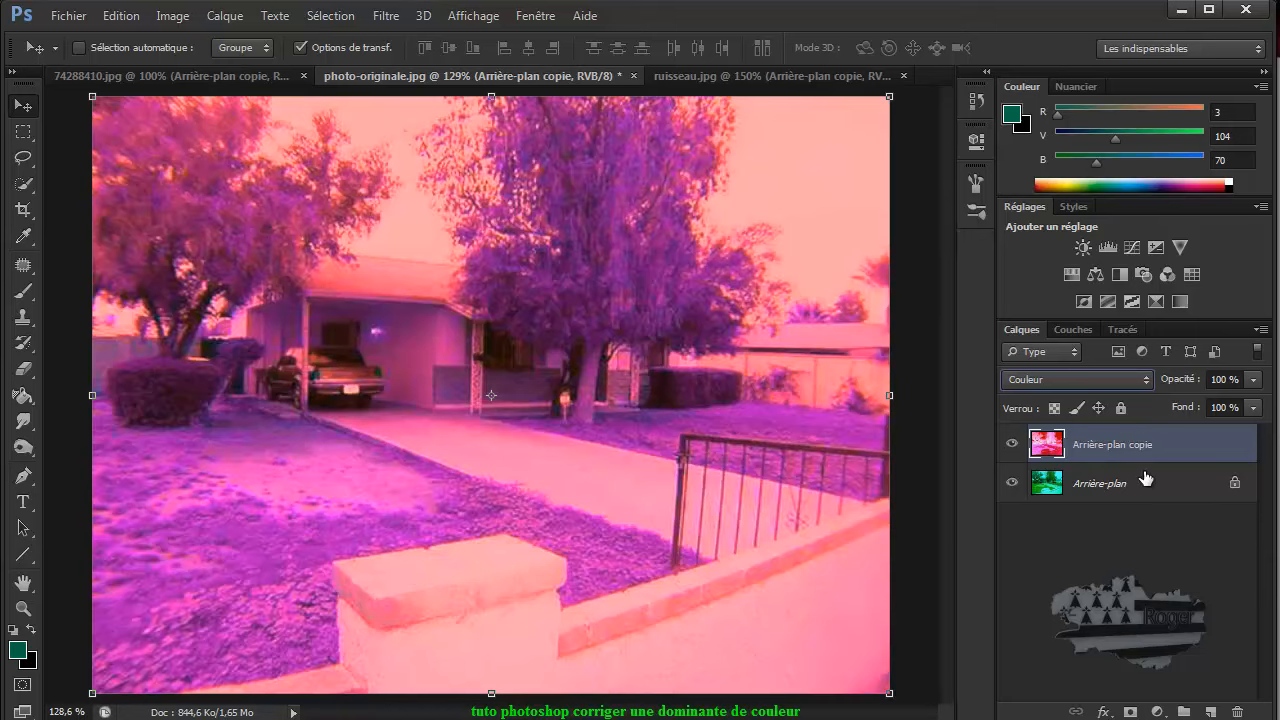
pyautogui.moveTo(1188, 387); pyautogui.dragTo(1118, 383)
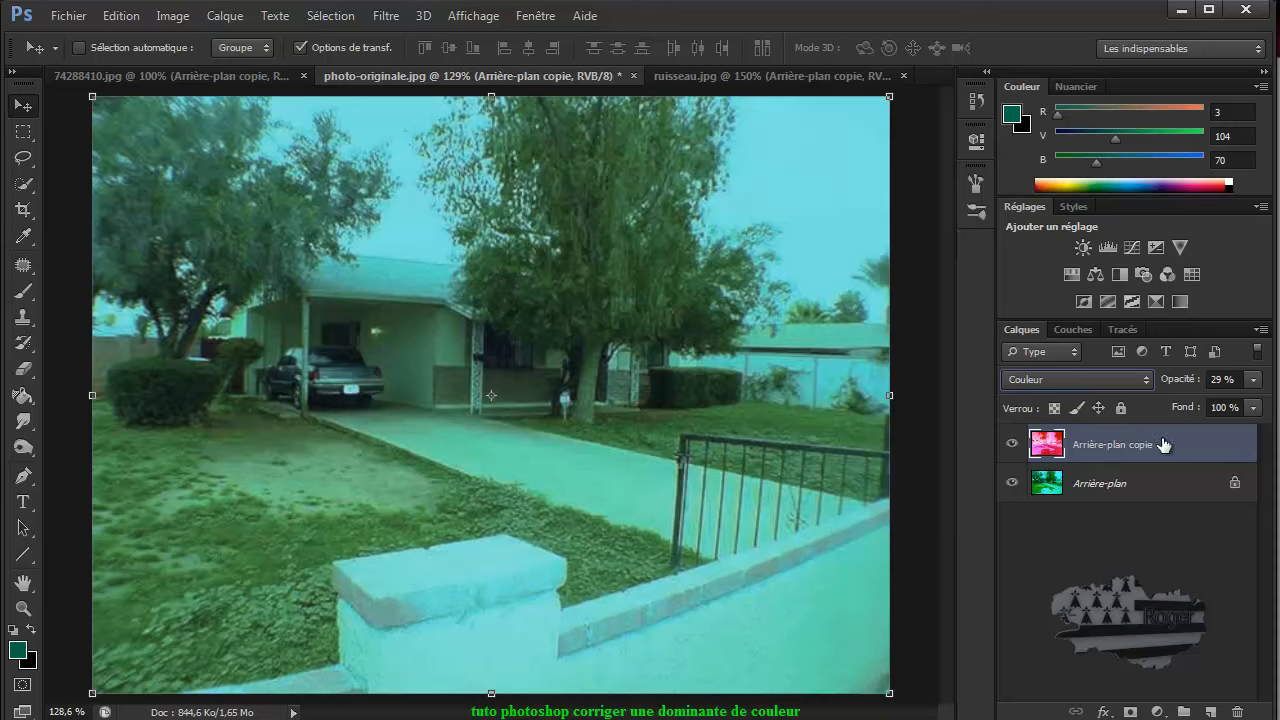
# Duplicate the Arrière-plan layer and merge the inverted Arrière-plan copie layer down into that duplicate.
pyautogui.moveTo(1163, 485); pyautogui.dragTo(1211, 712)
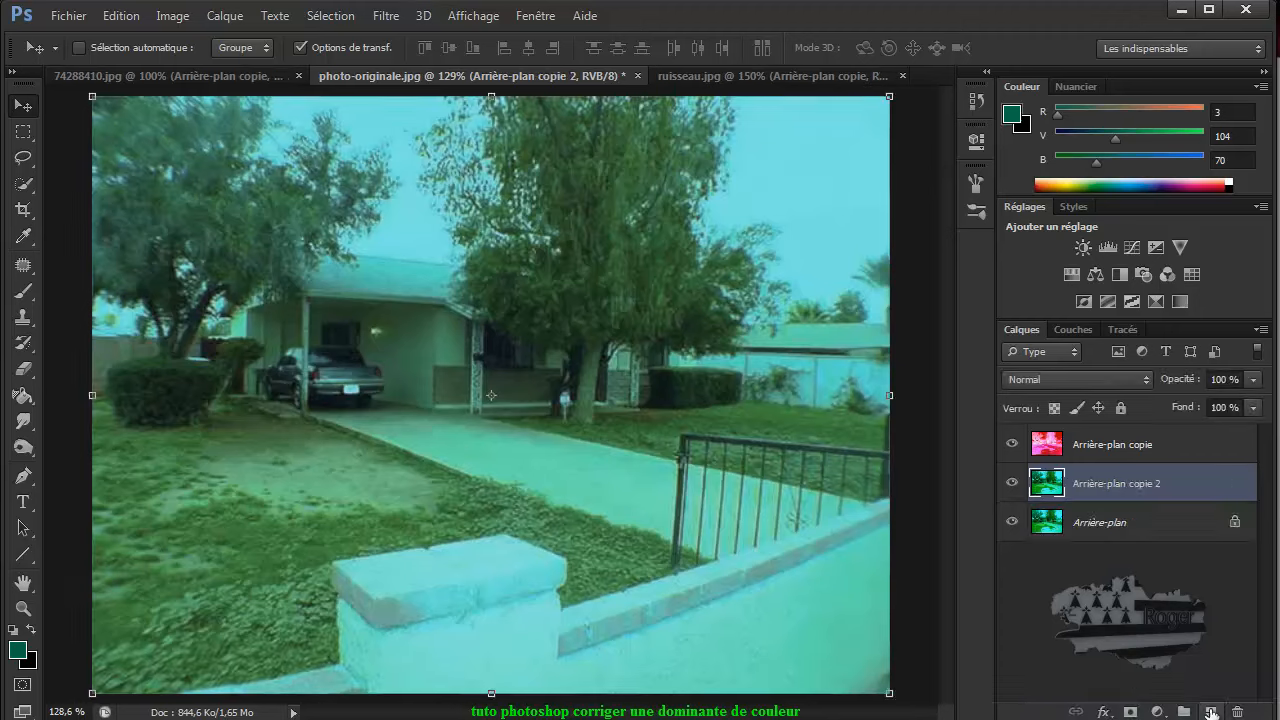
pyautogui.click(1162, 444)
pyautogui.rightClick(1162, 438)
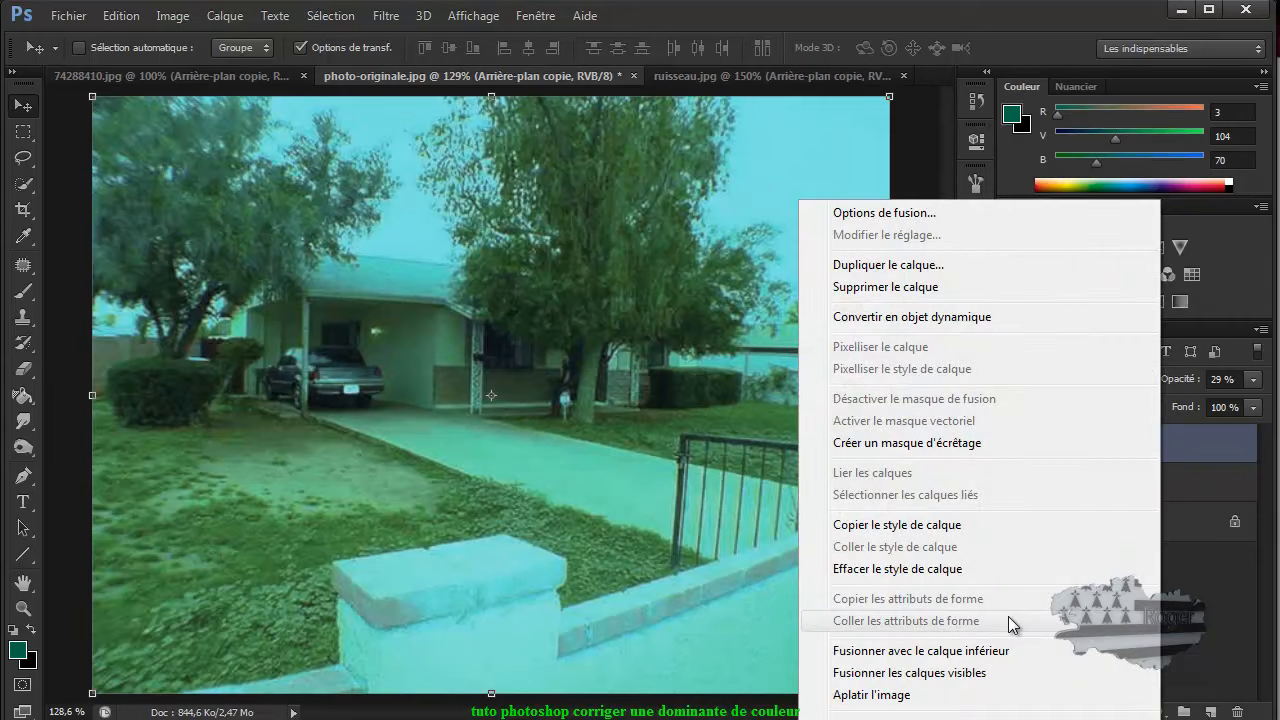
pyautogui.rightClick(1206, 445)
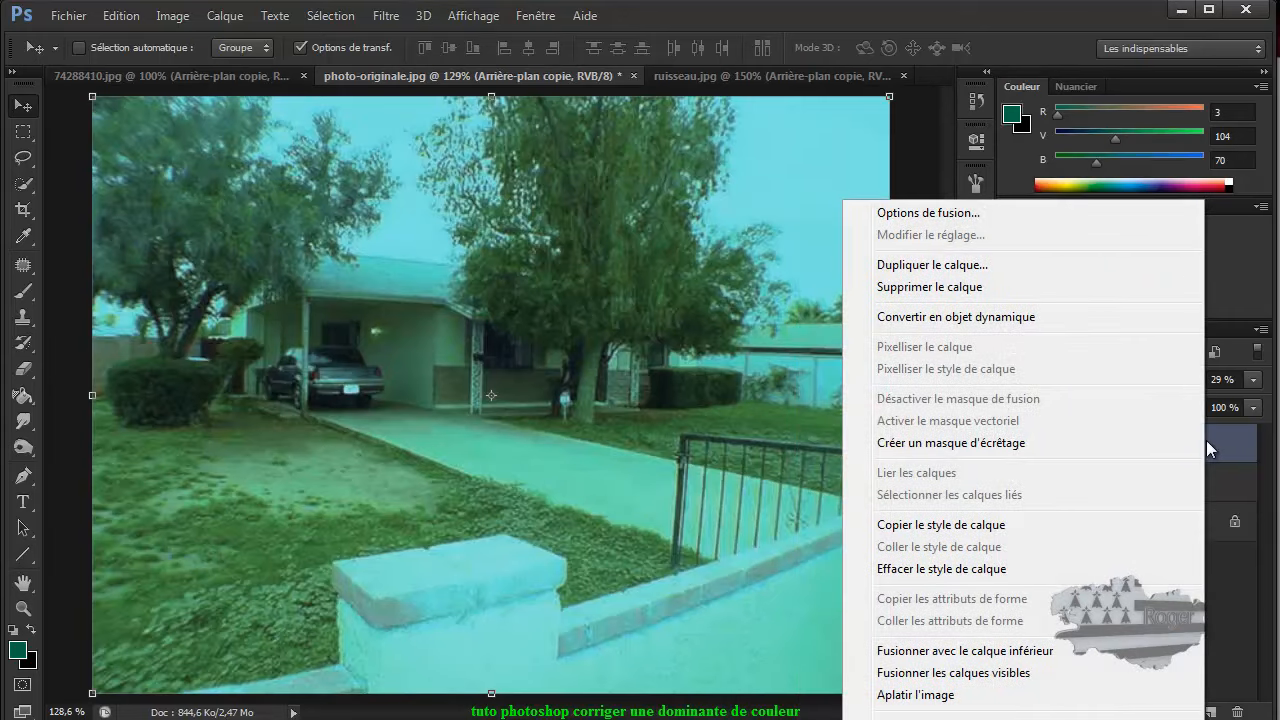
pyautogui.rightClick(1218, 437)
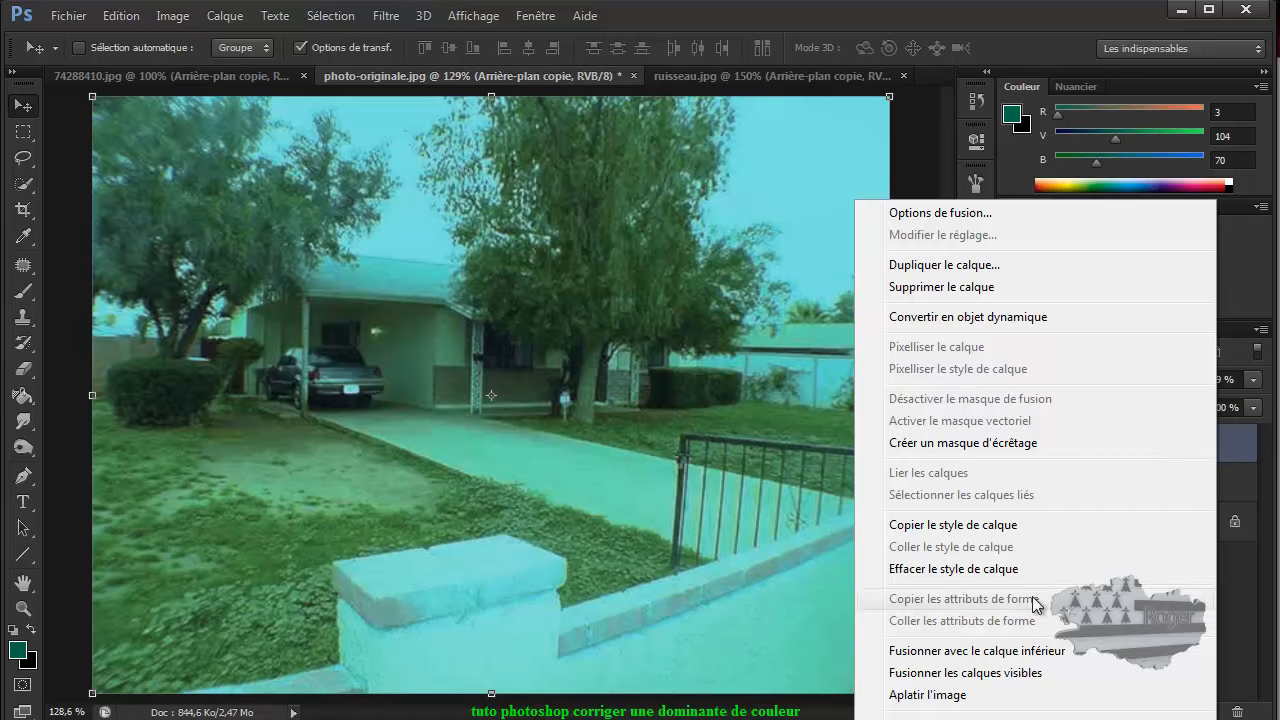
pyautogui.click(1022, 670)
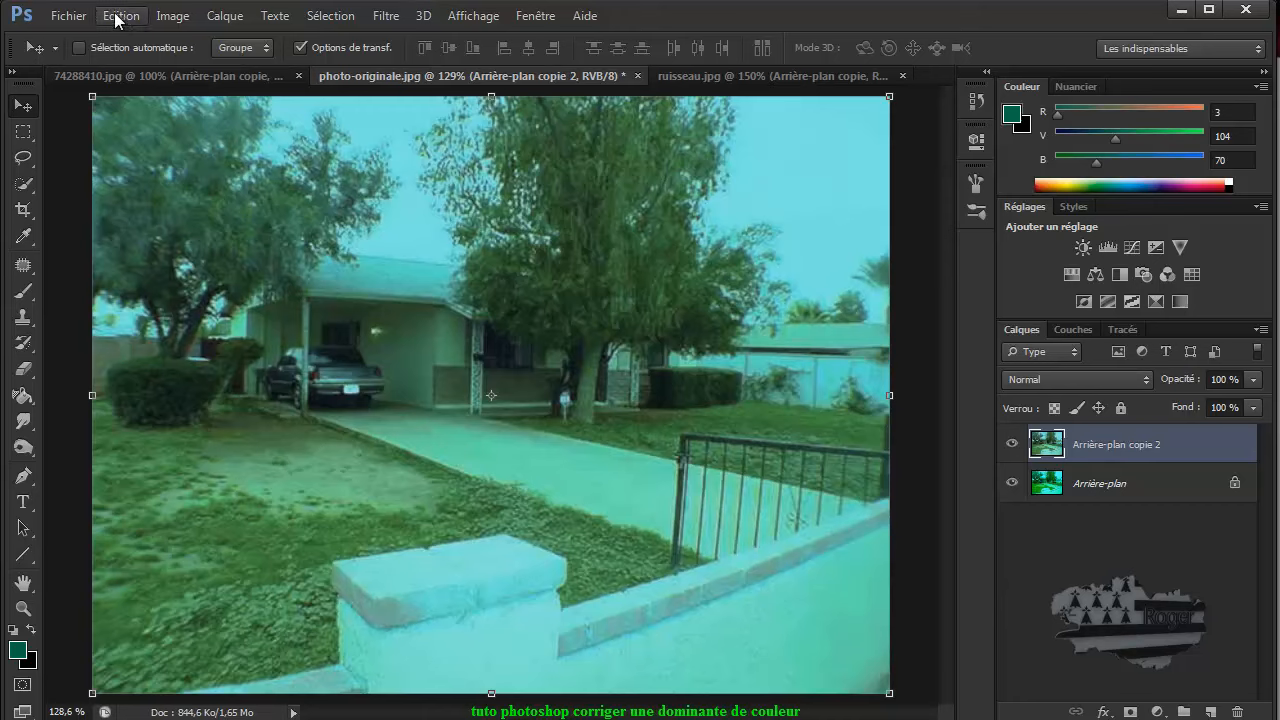
# Apply Color Balance to the merged house layer, with midtones at +39 towards red and -16 towards magenta.
pyautogui.click(164, 20)
pyautogui.moveTo(190, 66)
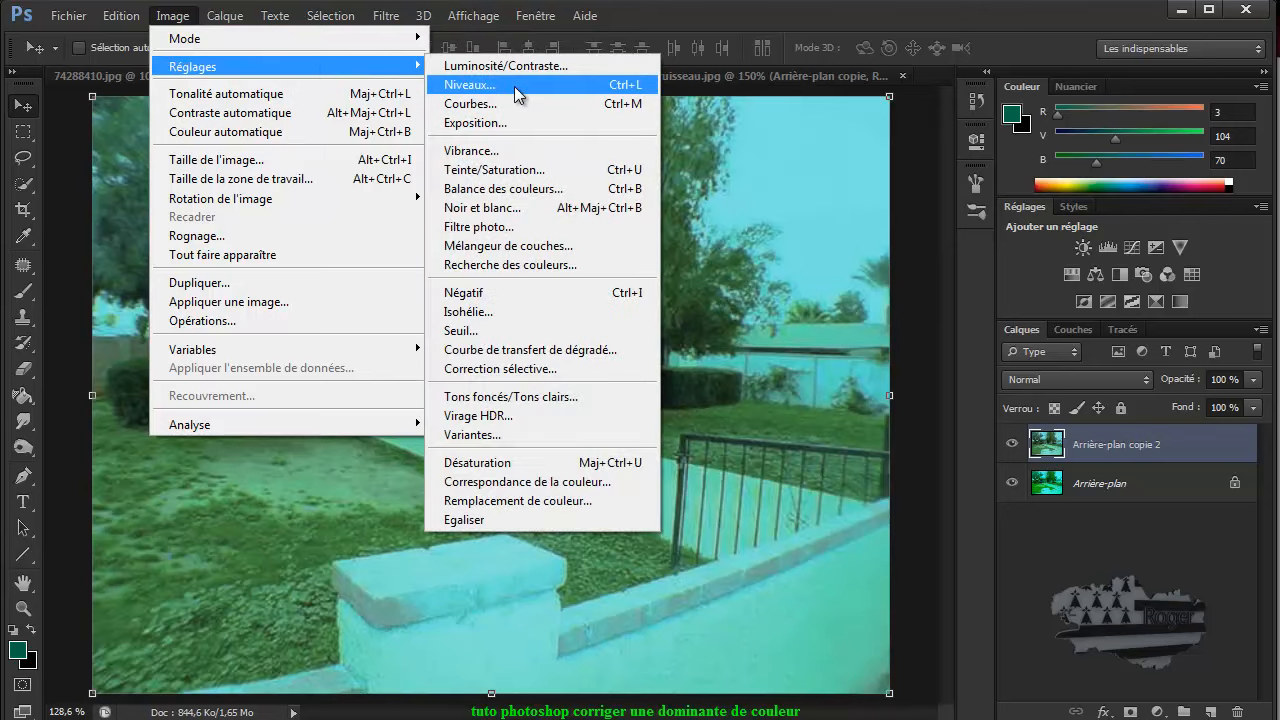
pyautogui.click(524, 189)
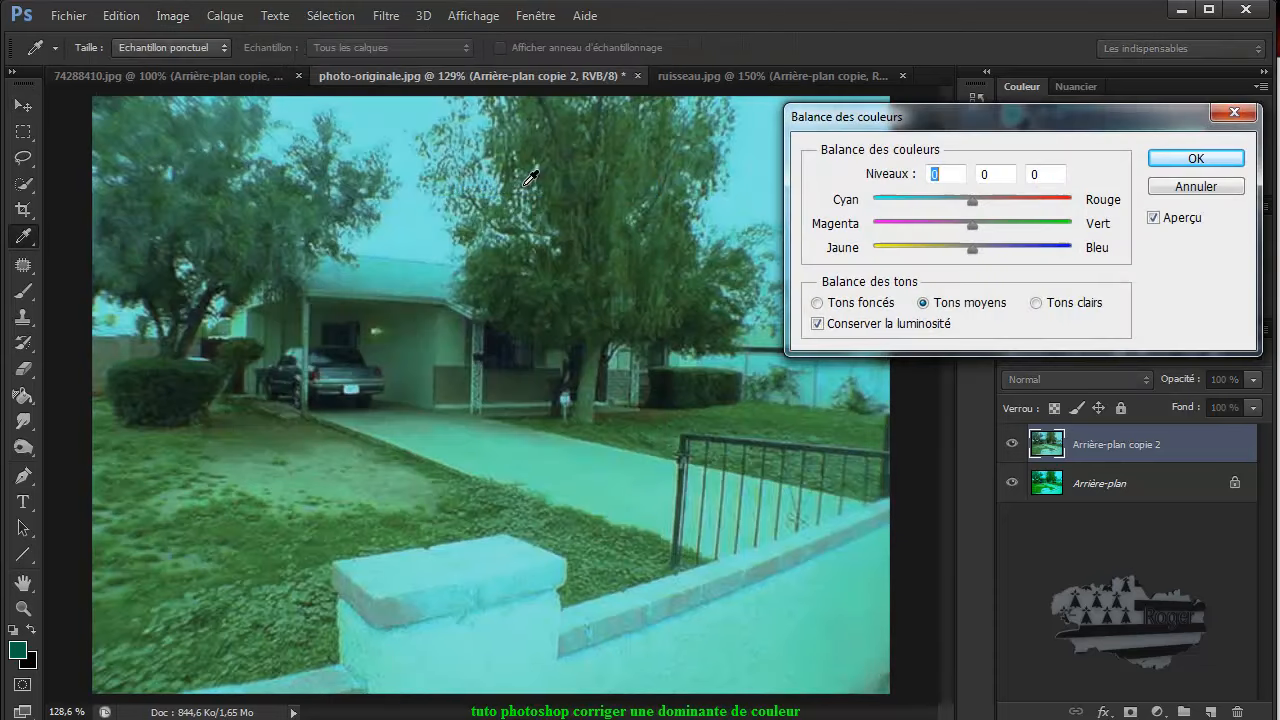
pyautogui.moveTo(972, 226); pyautogui.dragTo(1011, 204)
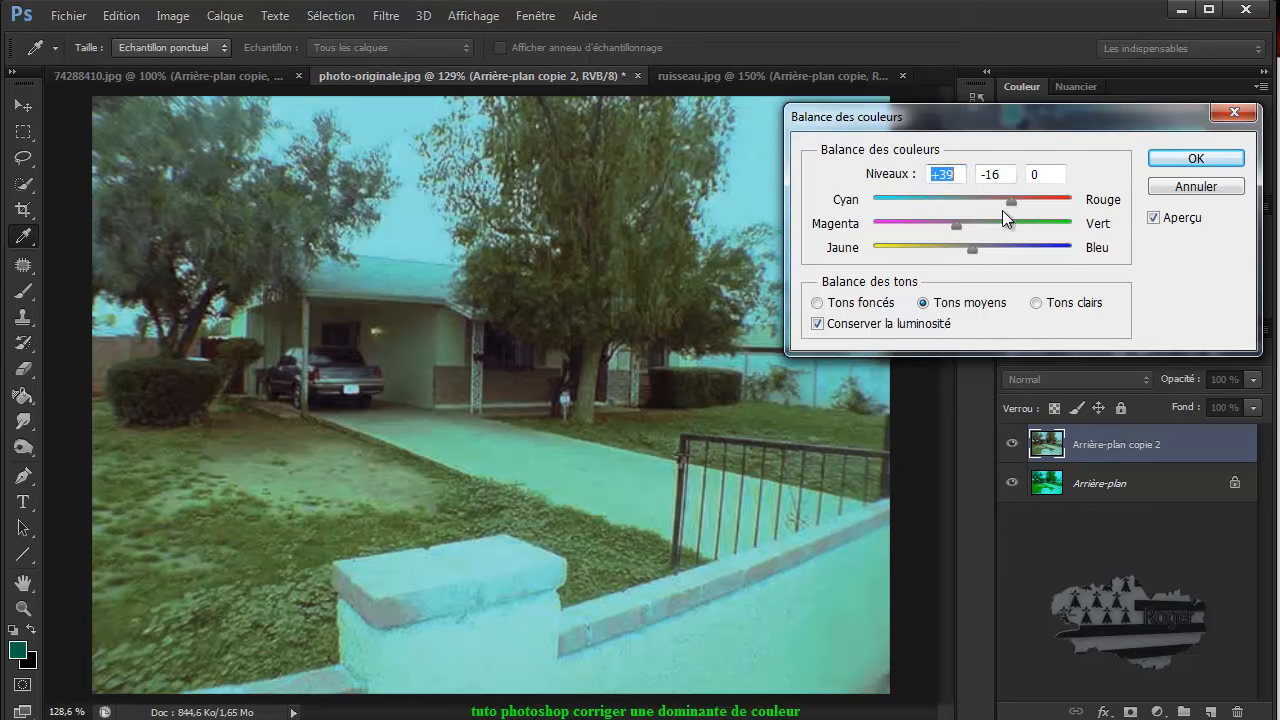
pyautogui.click(1198, 159)
pyautogui.press('v')
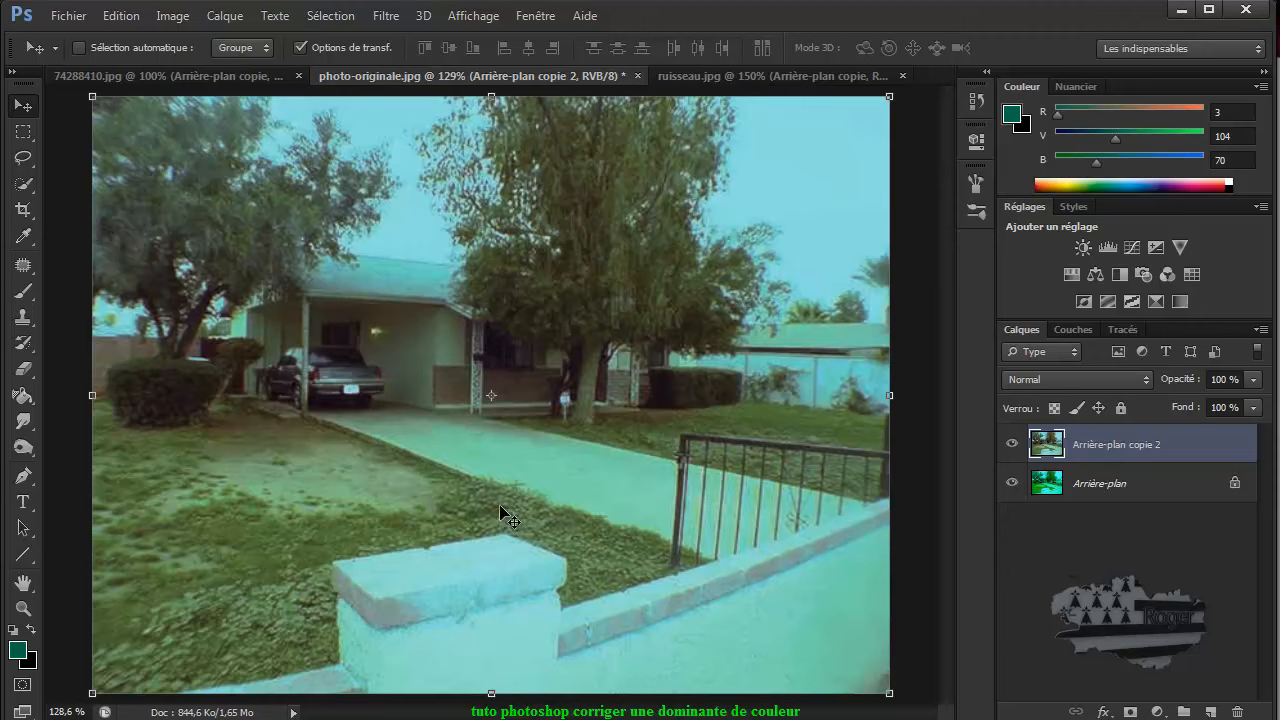
# Toggle the visibility of the Arrière-plan copie 2 layer to compare the corrected house photo with the original.
pyautogui.click(1011, 445)
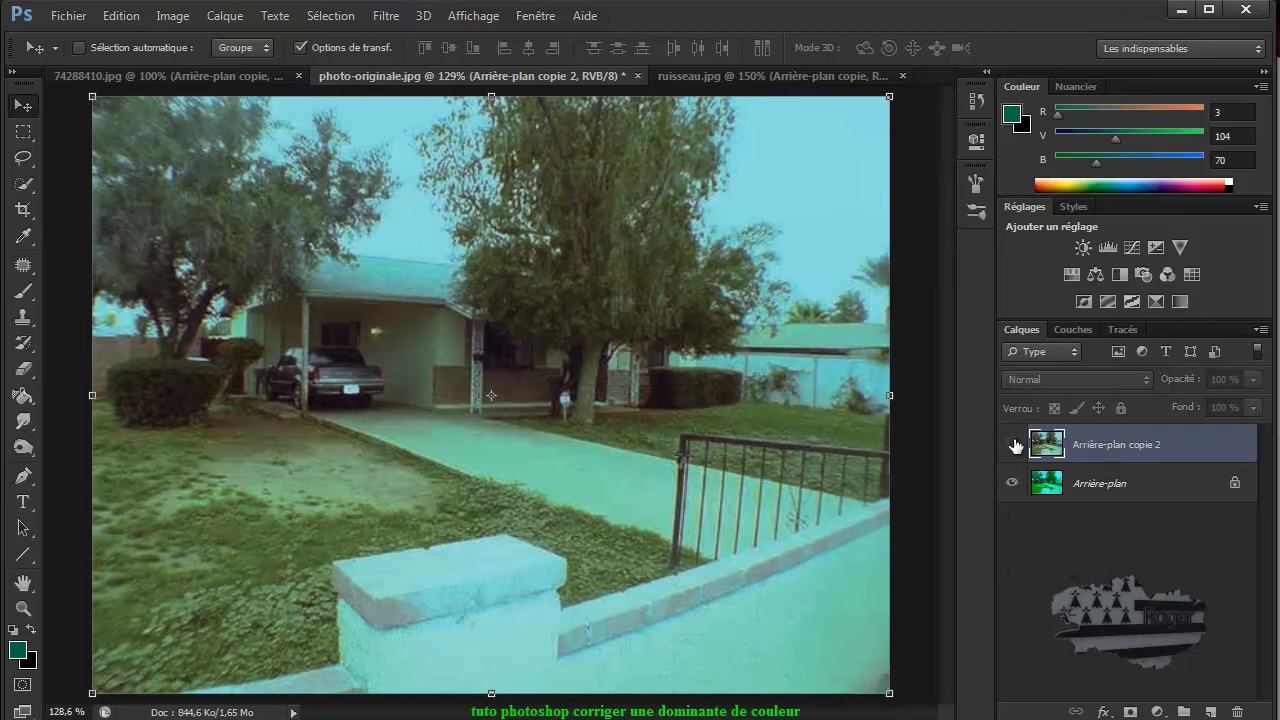
pyautogui.click(1012, 445)
pyautogui.click(1012, 445)
pyautogui.click(1012, 445)
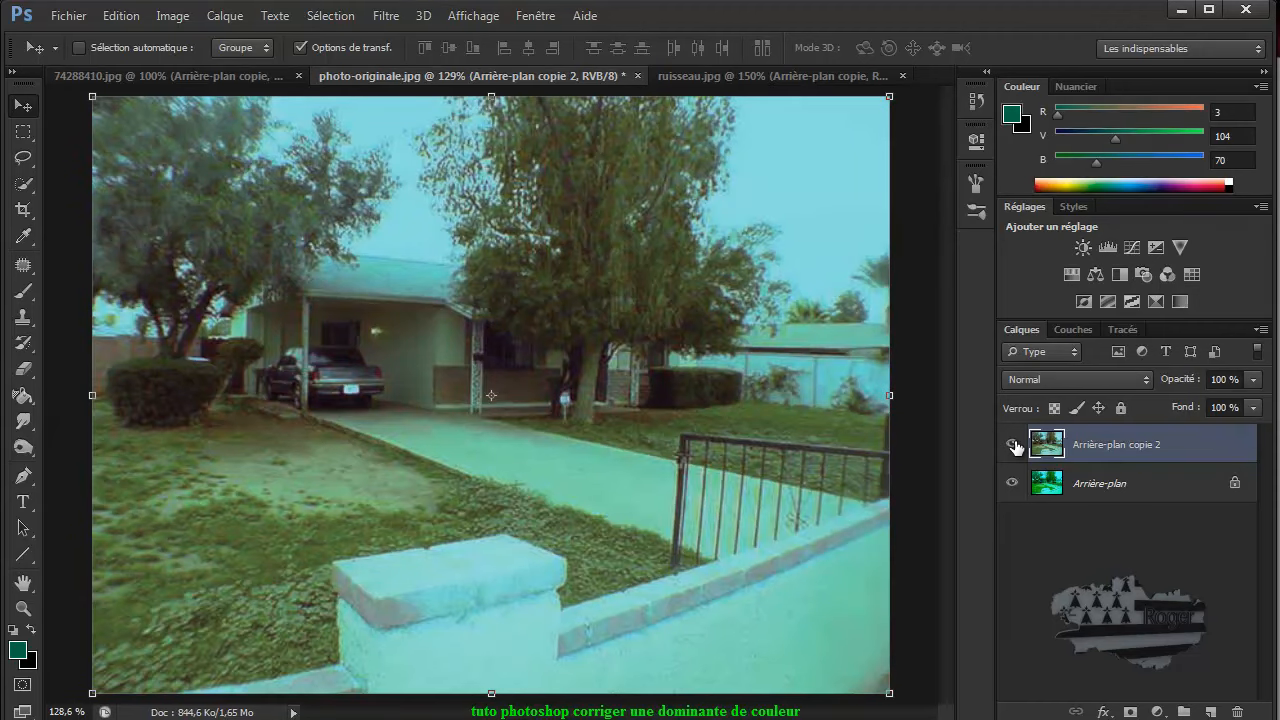
# Hide and reshow the corrected layer in photo-originale.jpg, then in ruisseau.jpg, to compare each correction with its original.
pyautogui.click(1012, 445)
pyautogui.click(1012, 445)
pyautogui.click(722, 79)
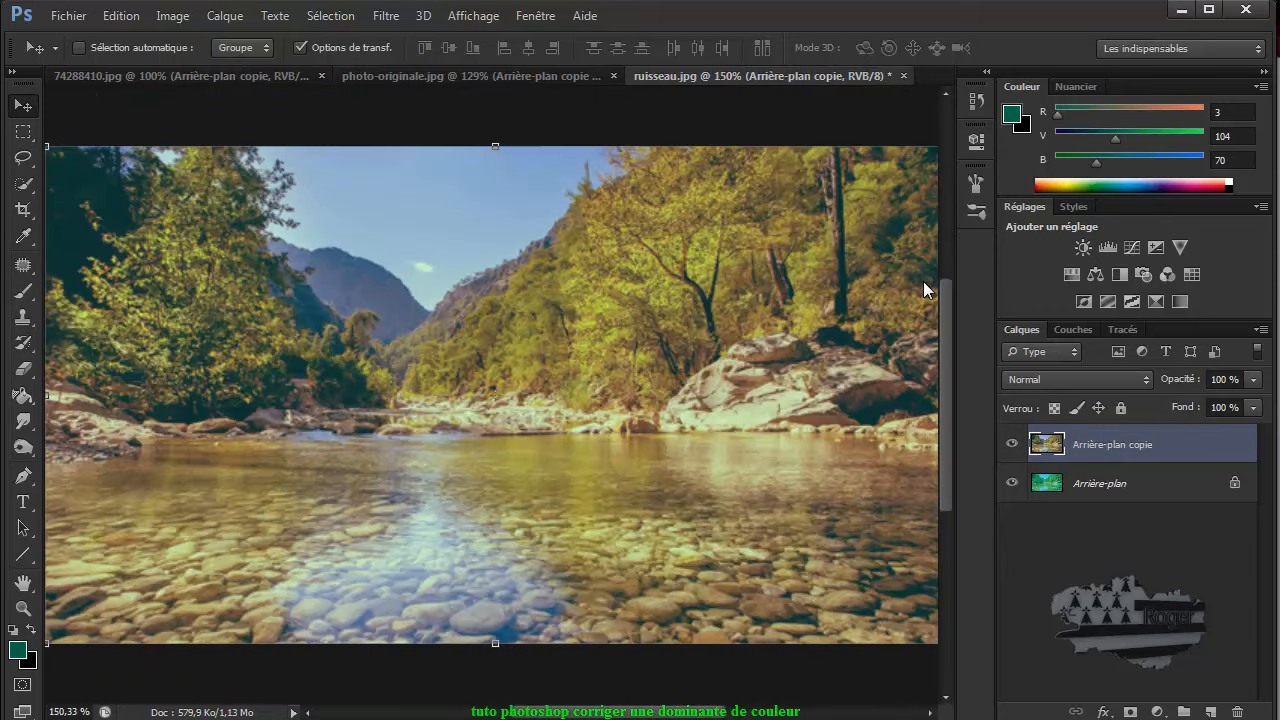
pyautogui.click(1013, 445)
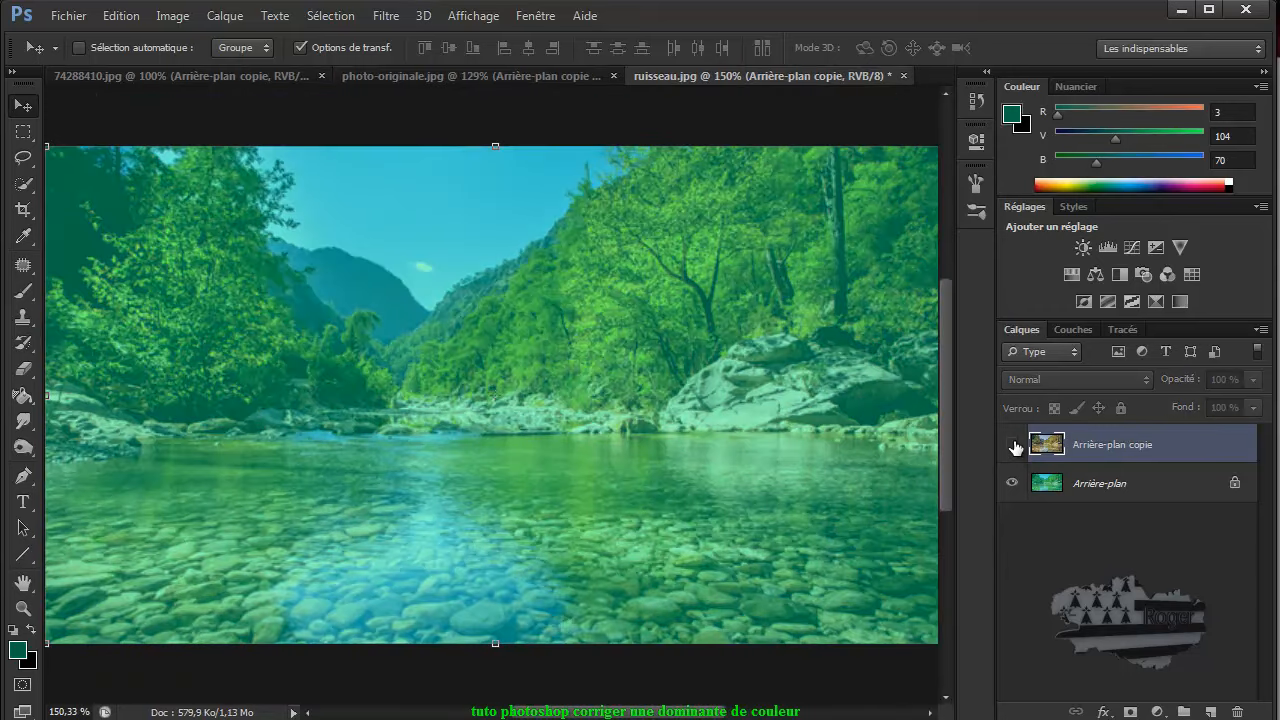
pyautogui.click(1013, 445)
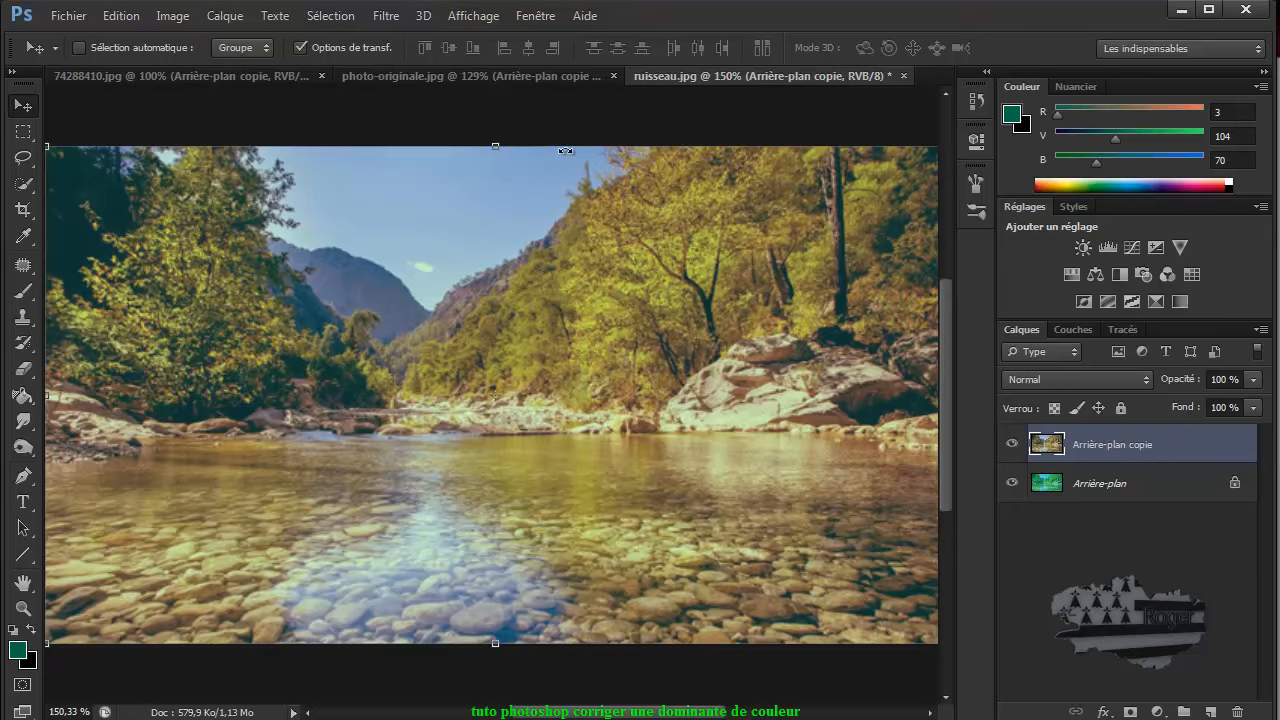
# In 74288410.jpg, show only the Arrière-plan layer and restore all layers, twice, to compare the polar bear photo before and after correction.
pyautogui.click(227, 75)
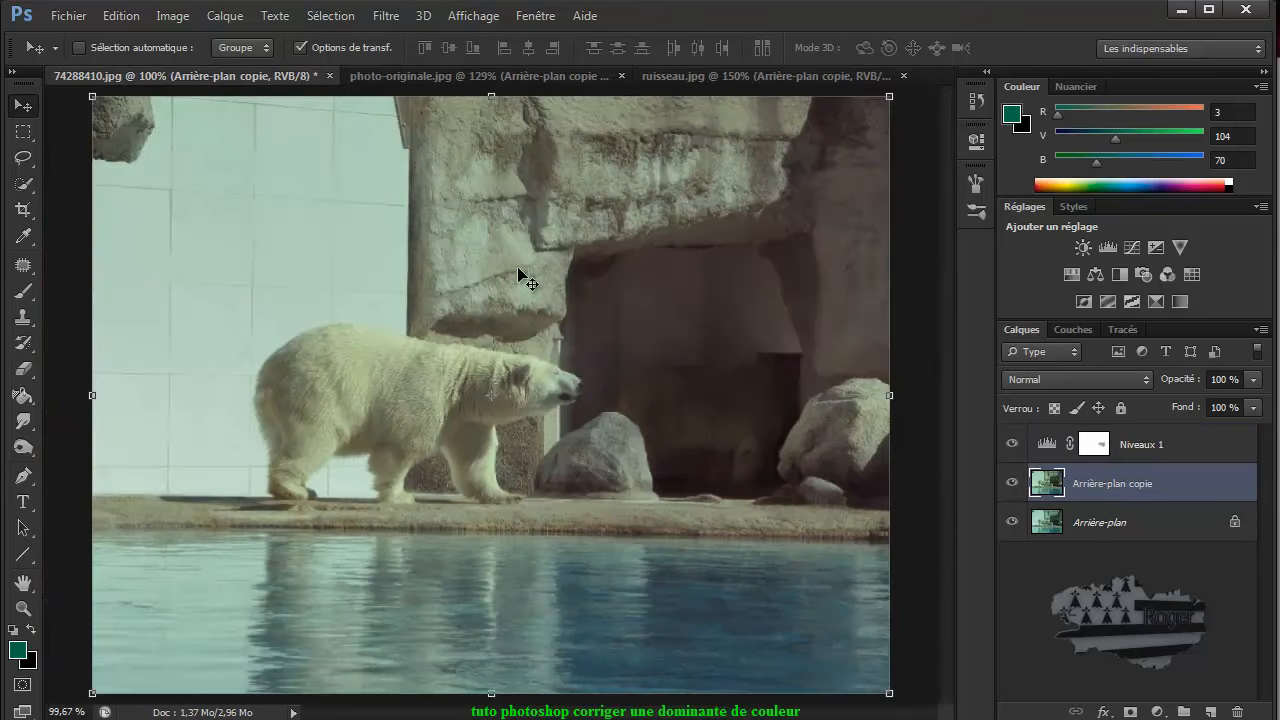
pyautogui.keyDown('alt'); pyautogui.click(1012, 524); pyautogui.keyUp('alt')
pyautogui.keyDown('alt'); pyautogui.click(1012, 524); pyautogui.keyUp('alt')
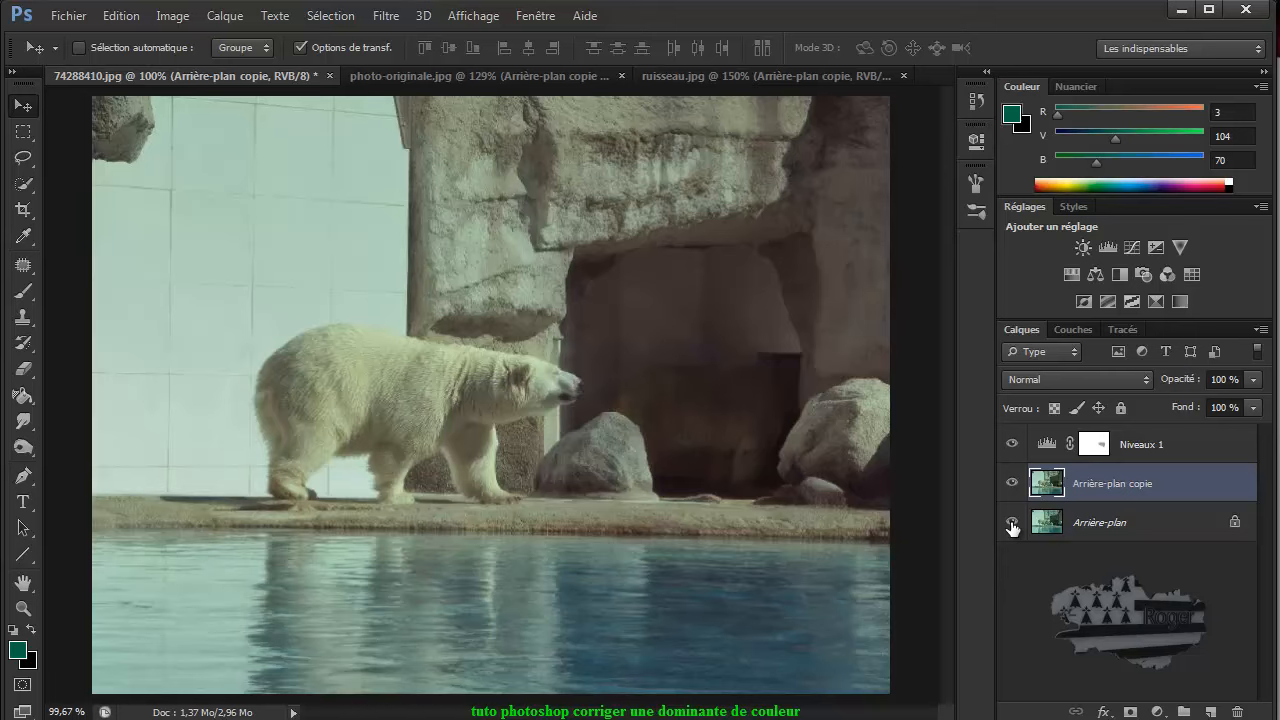
pyautogui.keyDown('alt'); pyautogui.click(1012, 524); pyautogui.keyUp('alt')
pyautogui.keyDown('alt'); pyautogui.click(1012, 524); pyautogui.keyUp('alt')
# Review the corrected stream, house and polar bear photos in turn, finishing on photo-originale.jpg.
pyautogui.click(689, 74)
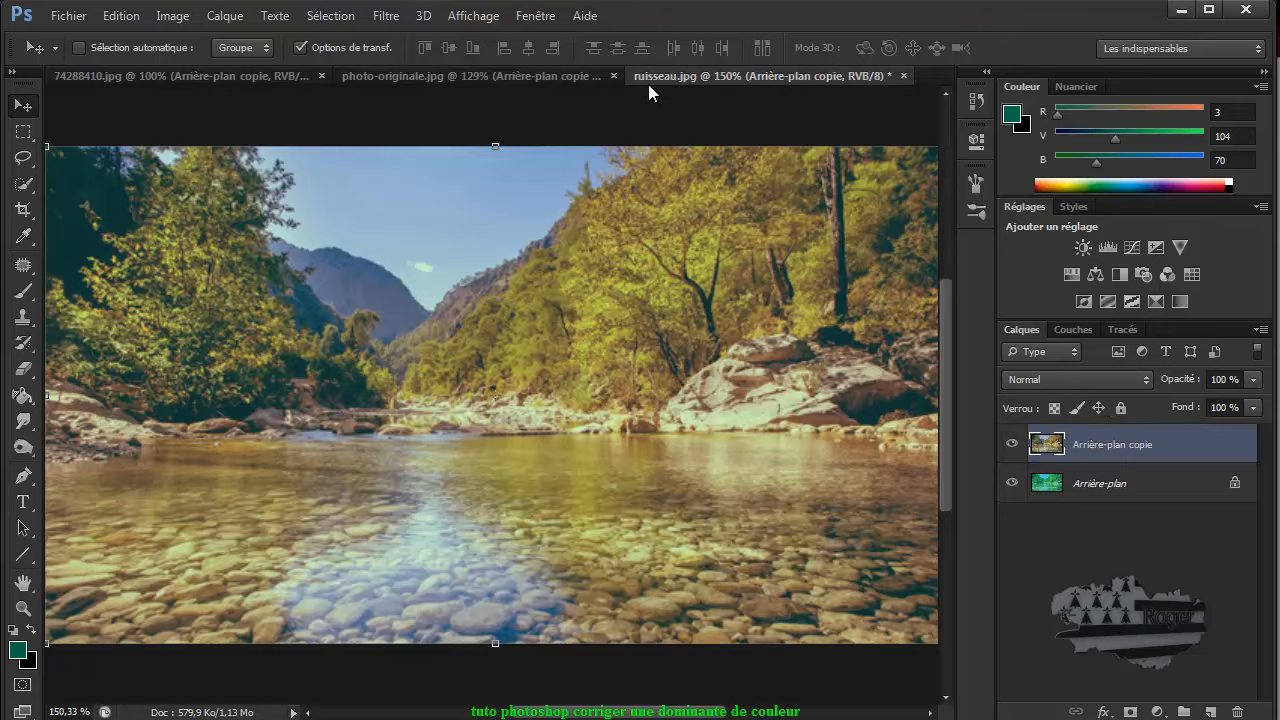
pyautogui.click(512, 75)
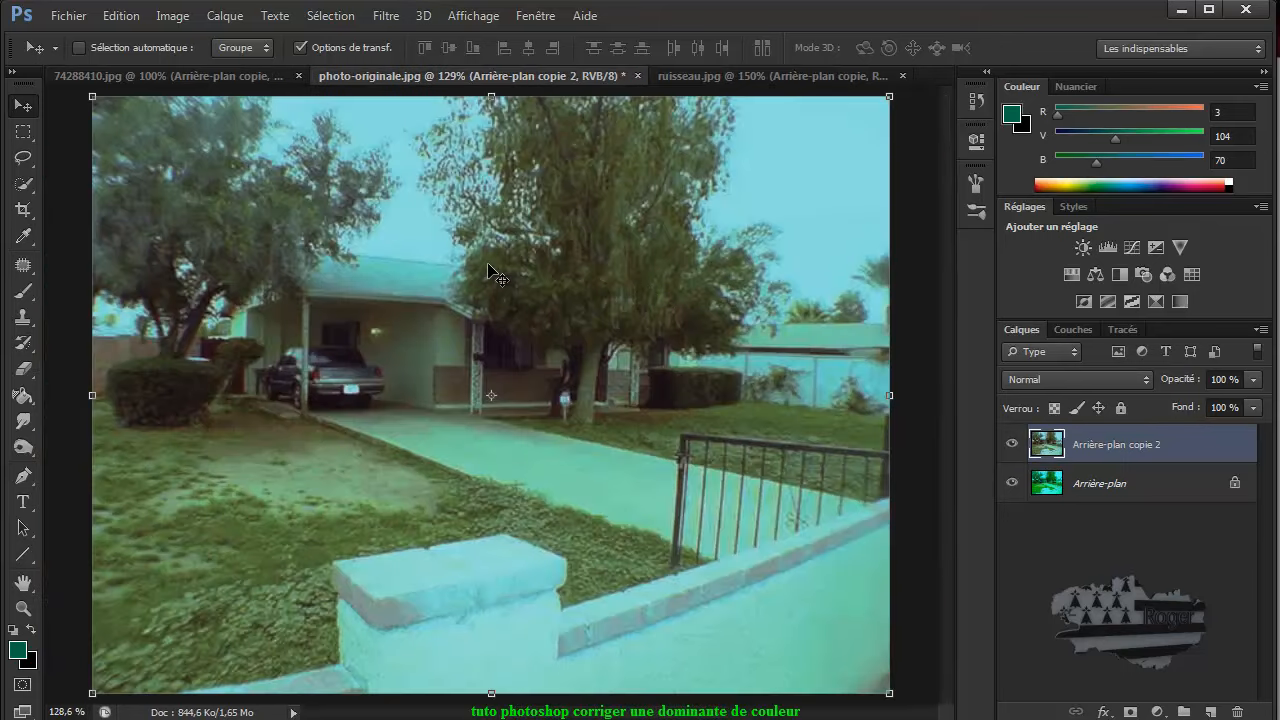
pyautogui.click(216, 78)
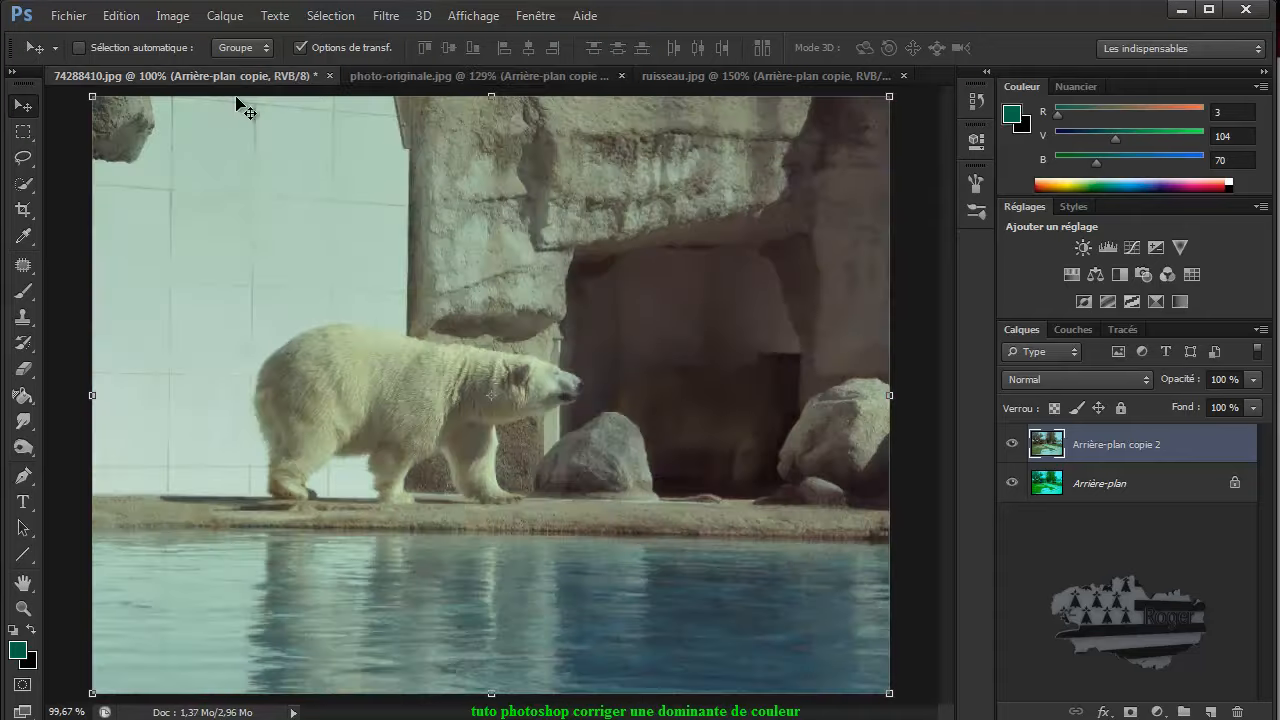
pyautogui.click(469, 80)
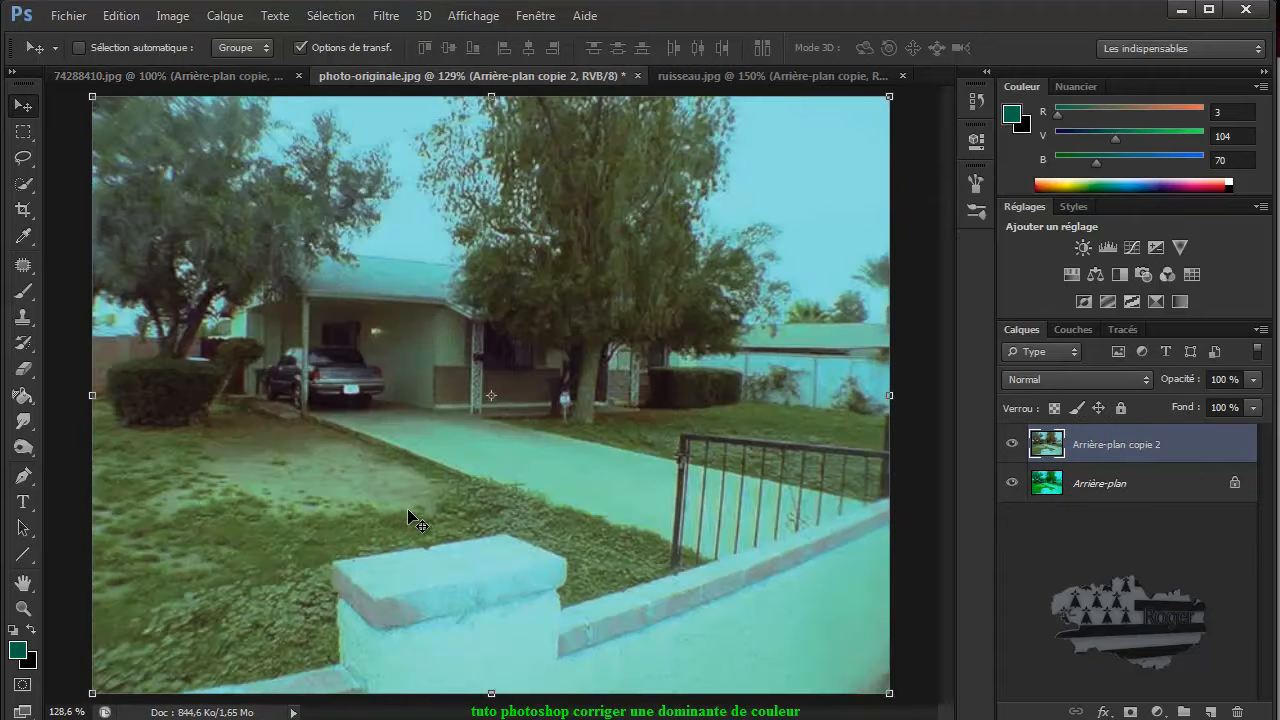